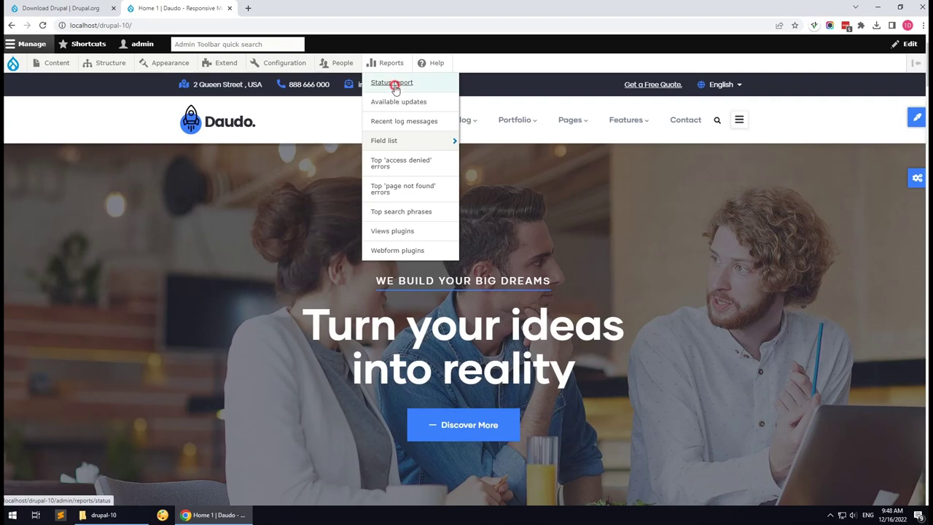
Open the site's status report, followed by the Maintenance mode settings page.
click(394, 84)
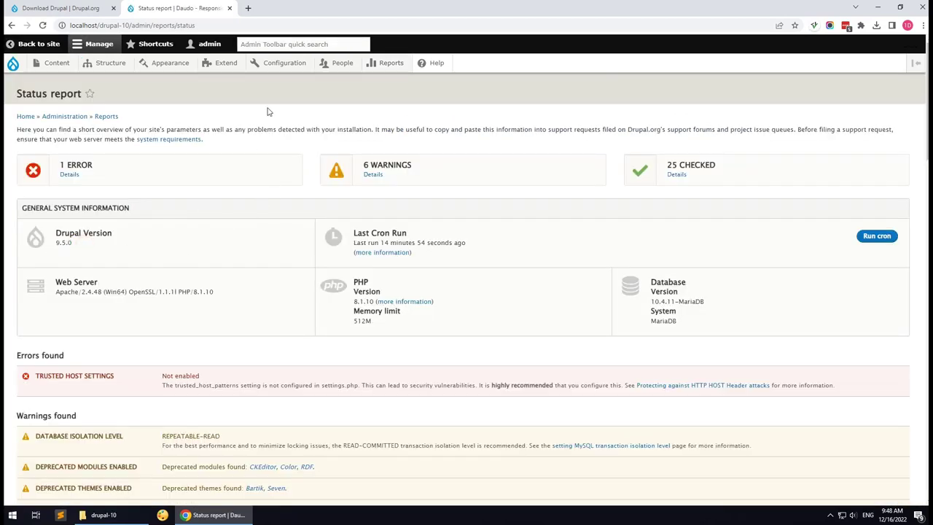
mouse_move(271, 68)
mouse_move(271, 164)
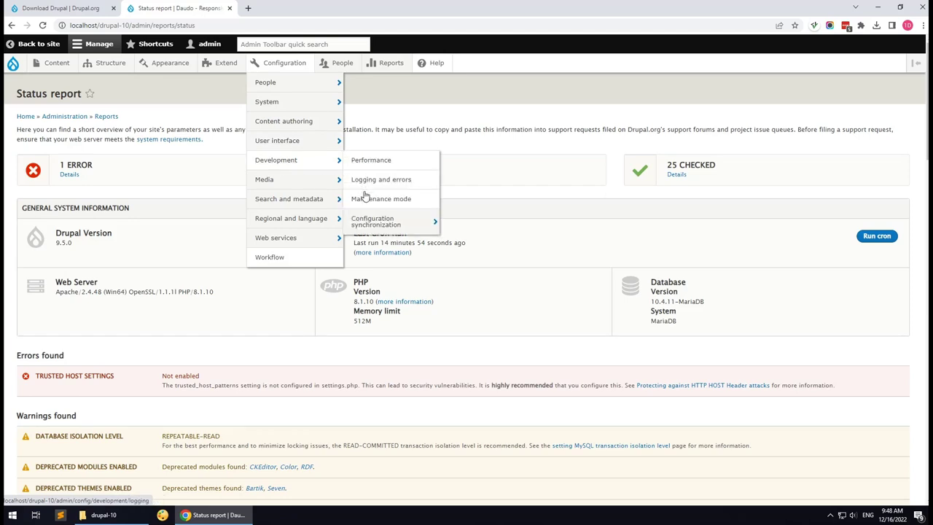
click(365, 198)
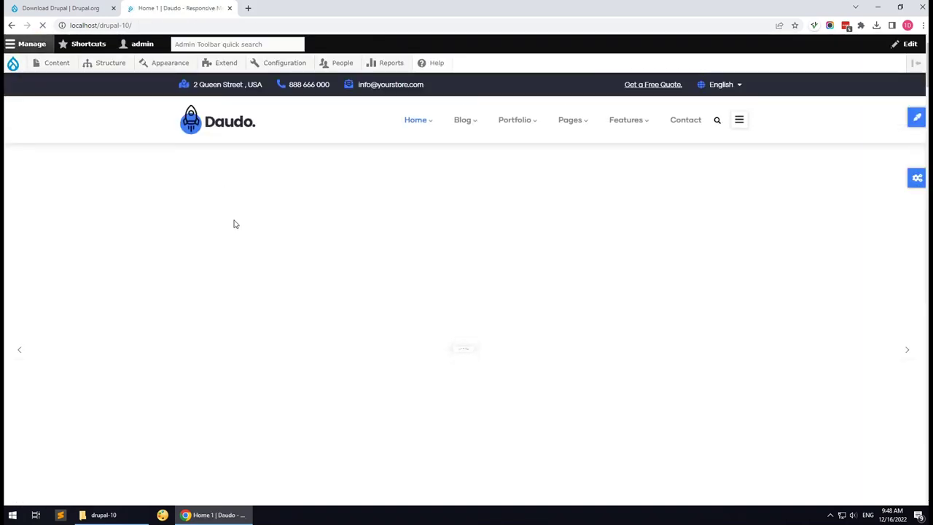
Check the home page for the notice about the site's maintenance mode.
scroll(339, 262, down, 3)
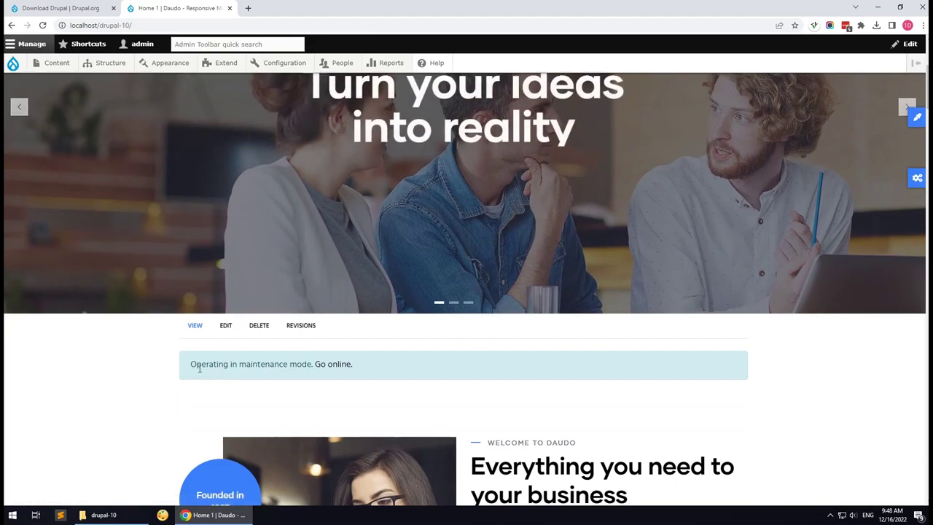
drag(190, 369, 404, 365)
click(376, 392)
scroll(371, 384, up, 5)
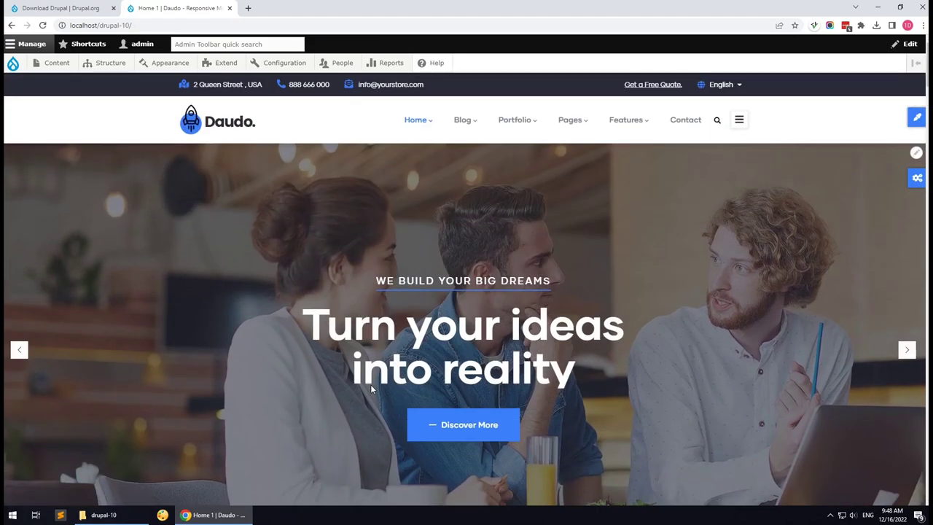
Extract the ThemeForest Daudo theme archive on the desktop into its own folder and open that folder.
click(215, 514)
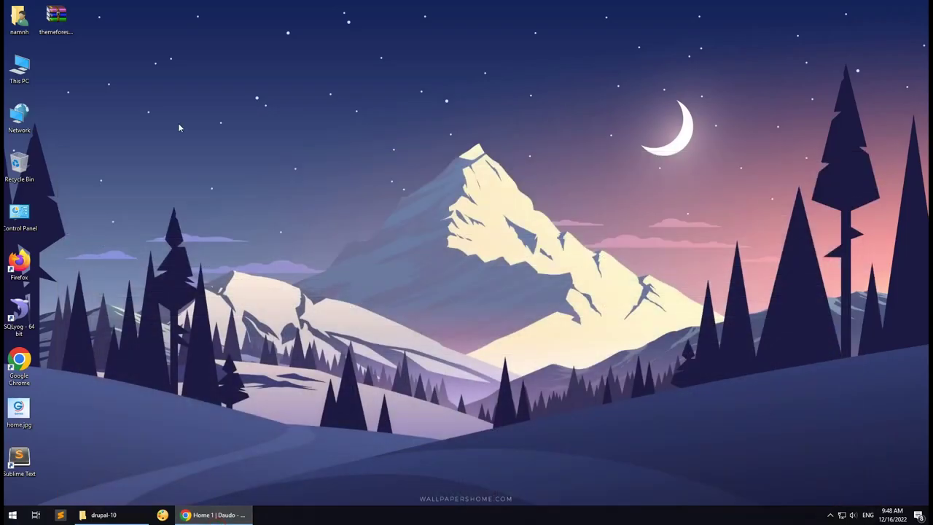
click(66, 27)
right_click(66, 34)
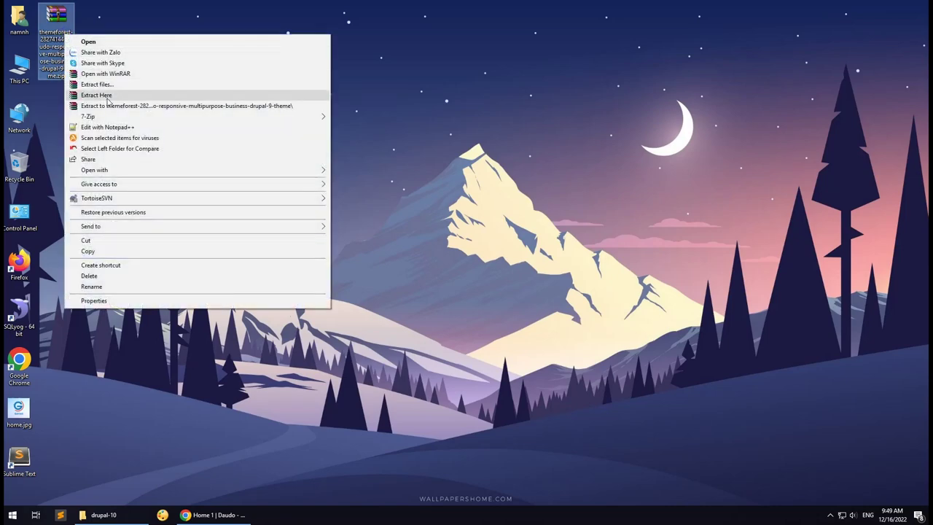
click(120, 106)
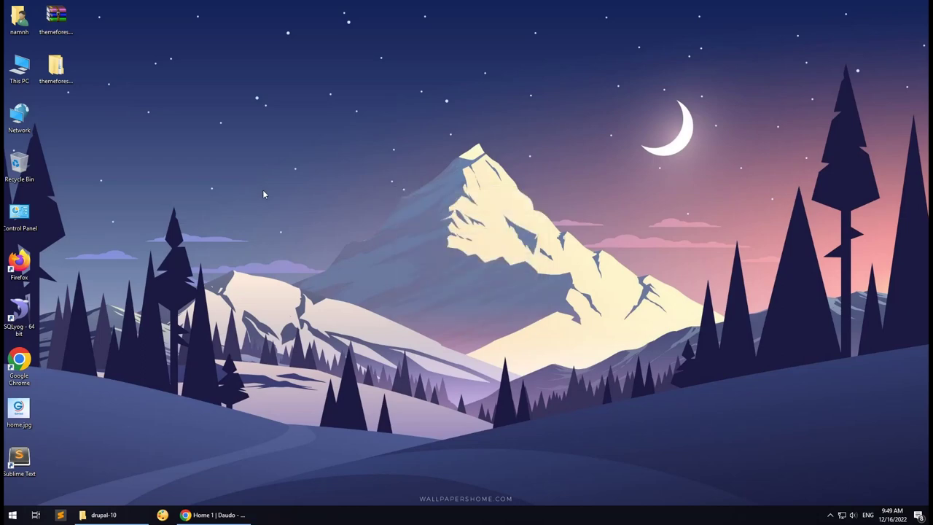
double_click(56, 65)
click(187, 143)
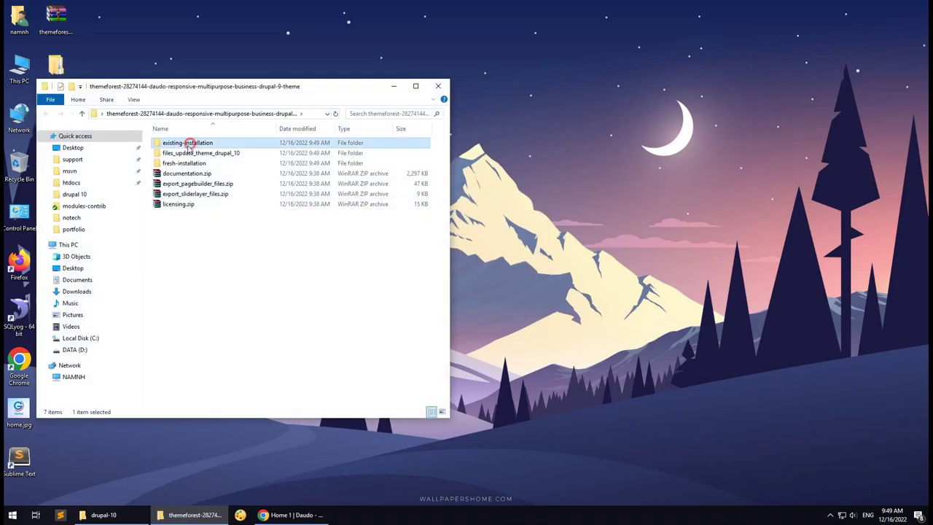
click(193, 153)
Check the local site's directory name in the browser address and bring up the drupal-10 folder in File Explorer.
click(291, 515)
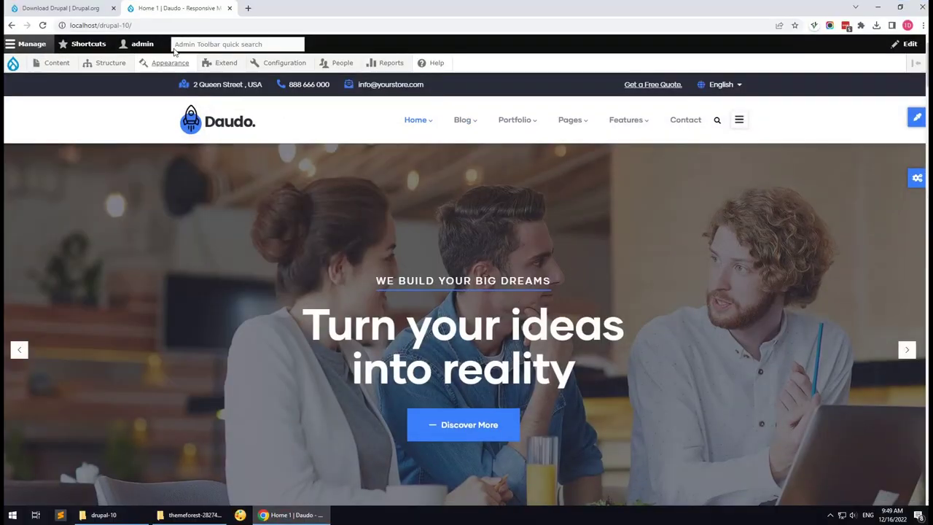
click(102, 26)
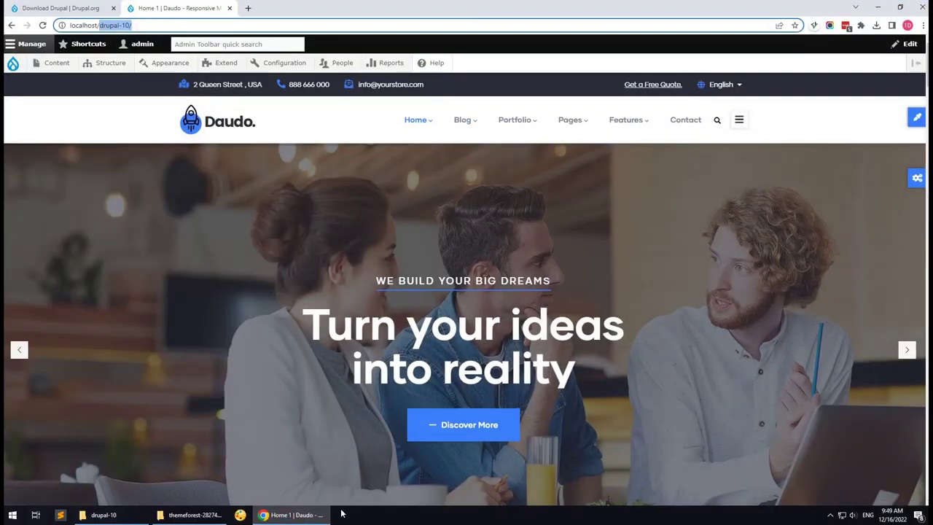
click(291, 514)
click(116, 515)
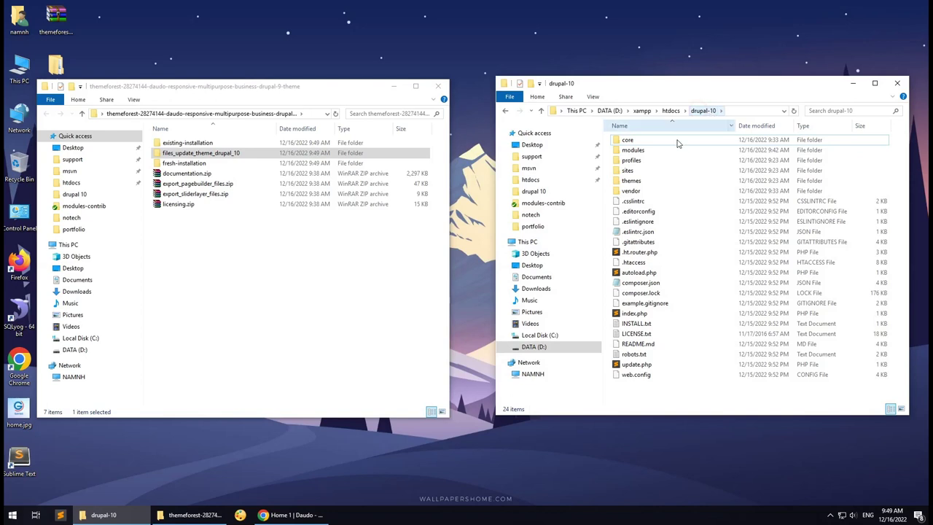
Open the modules/contrib folder in both the site's drupal-10 directory and the theme package's existing-installation directory.
double_click(632, 149)
click(169, 154)
double_click(182, 143)
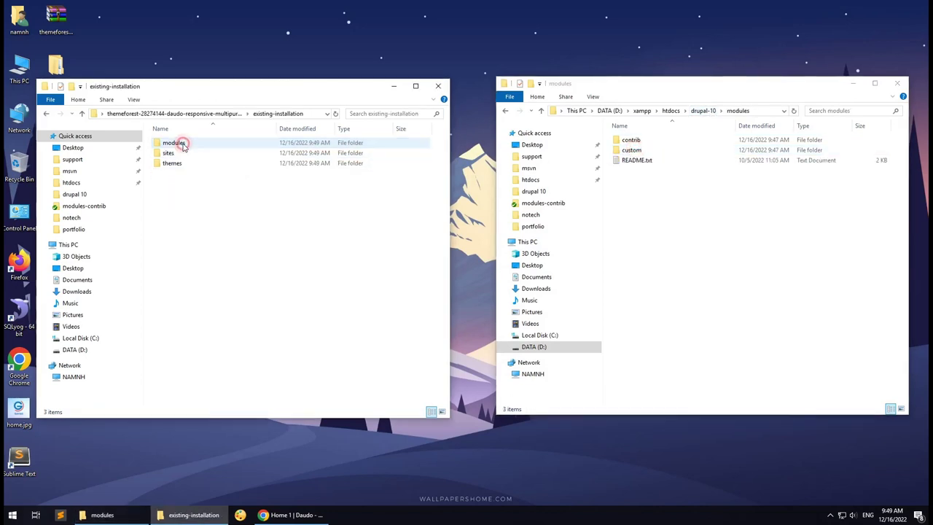
double_click(181, 143)
double_click(173, 143)
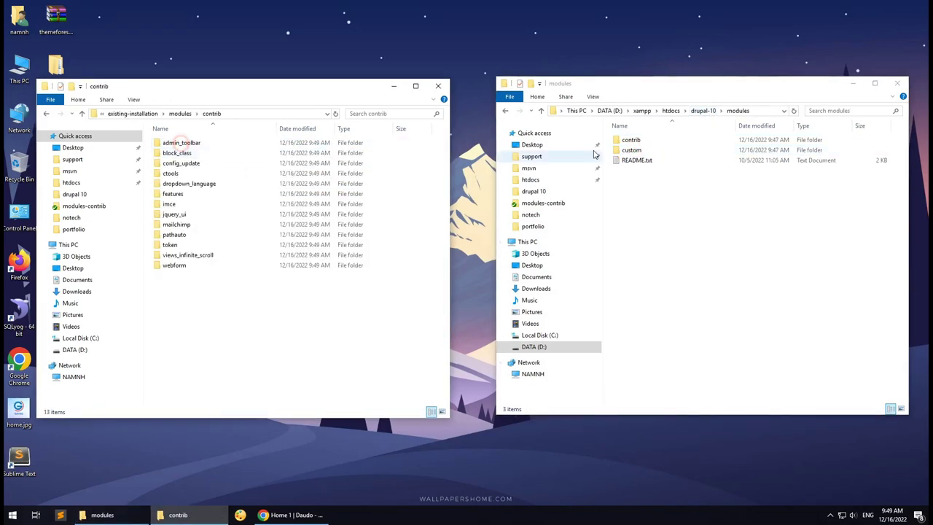
double_click(629, 140)
Delete every folder in drupal-10/modules/contrib and copy in all folders from existing-installation/modules/contrib.
click(637, 174)
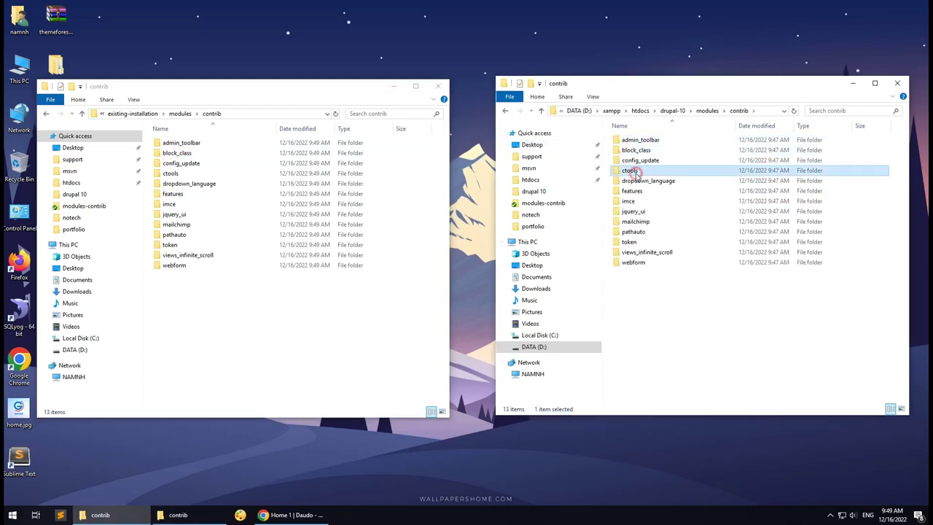
key(ctrl+a)
right_click(637, 174)
click(662, 358)
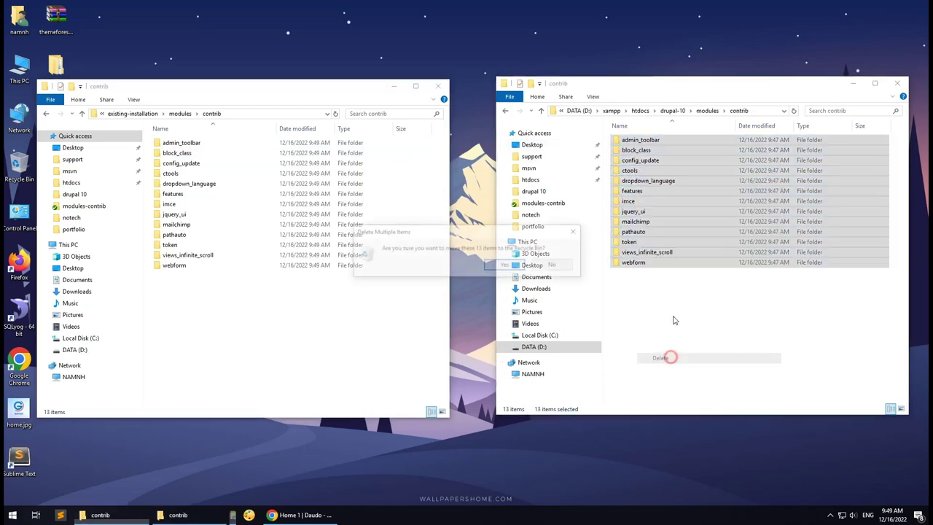
click(523, 268)
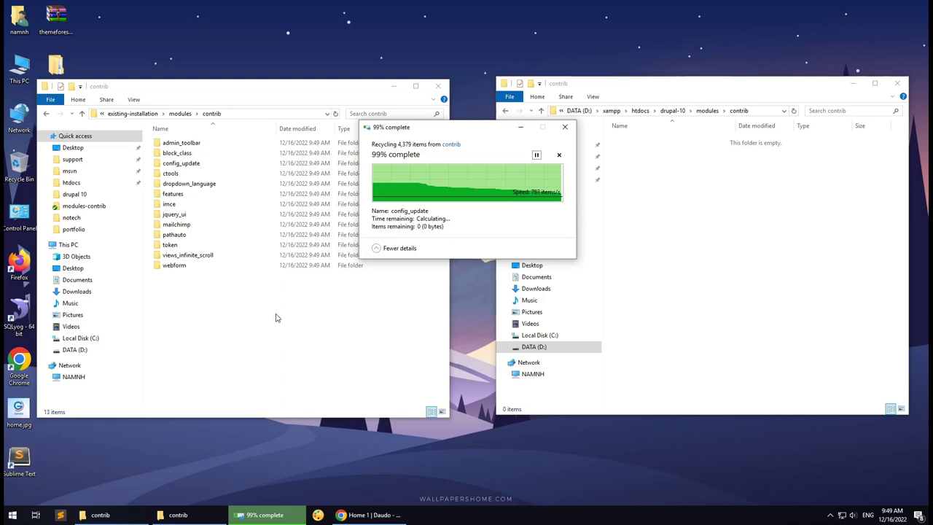
drag(276, 318, 644, 206)
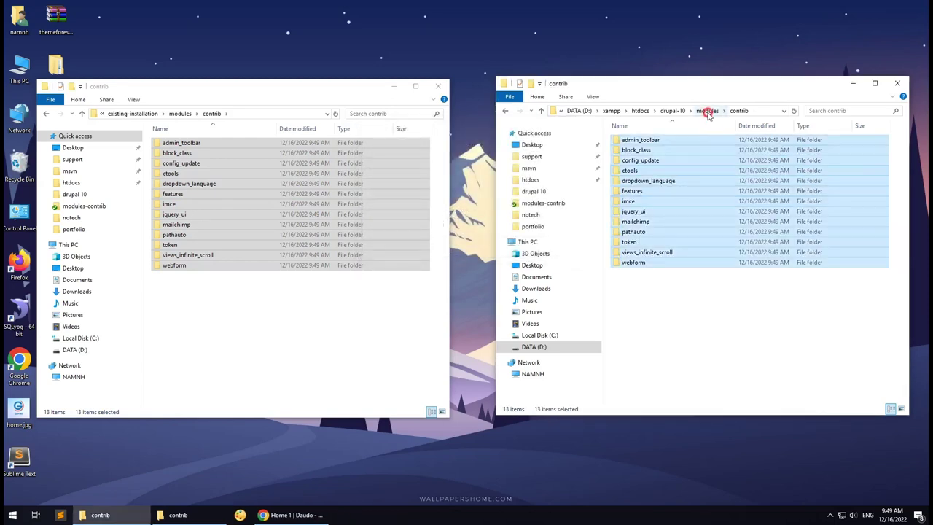
Open the modules/custom folder in both the existing-installation package and the drupal-10 site.
click(707, 111)
click(180, 114)
double_click(173, 153)
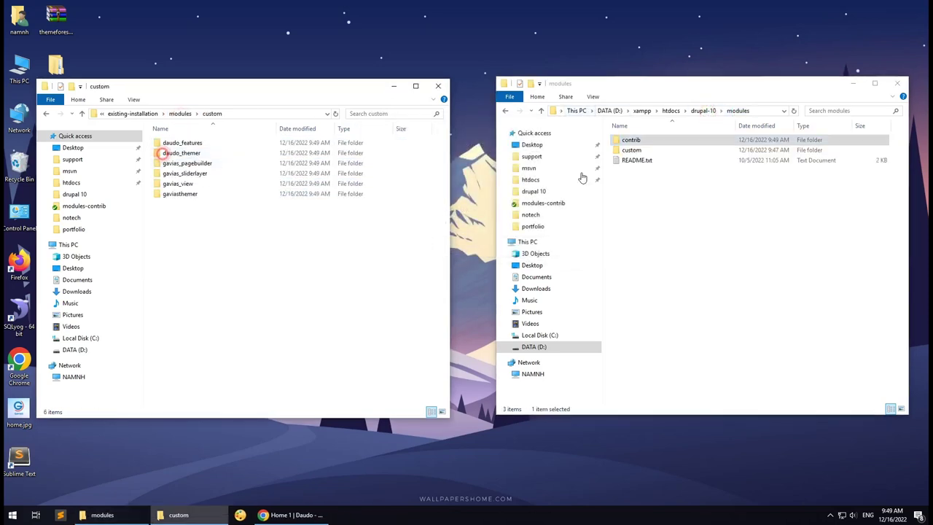
click(641, 150)
Delete every folder in drupal-10/modules/custom and copy in all folders from existing-installation/modules/custom.
drag(647, 231, 643, 139)
right_click(651, 166)
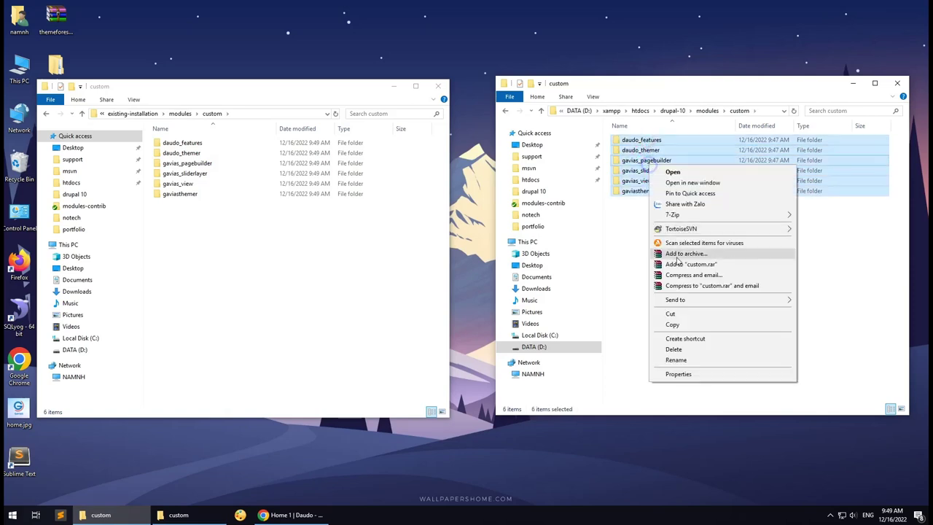
click(675, 349)
click(506, 265)
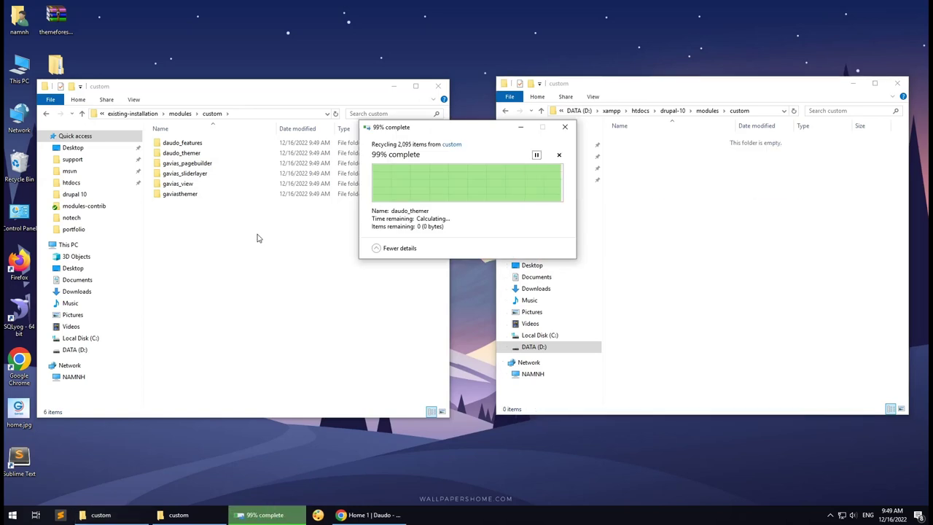
drag(259, 227, 647, 182)
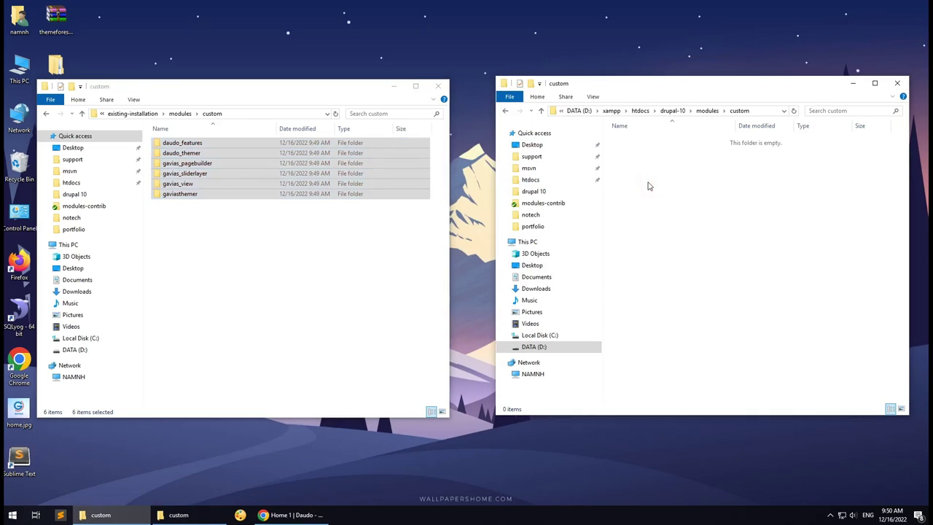
click(681, 234)
Return to the existing-installation folder in the package and open the themes folder of the drupal-10 site.
click(707, 110)
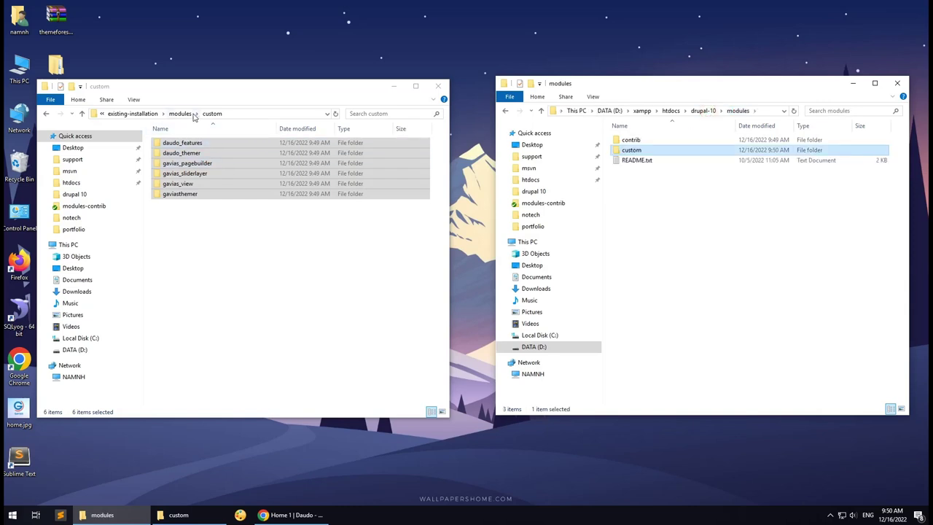
click(182, 114)
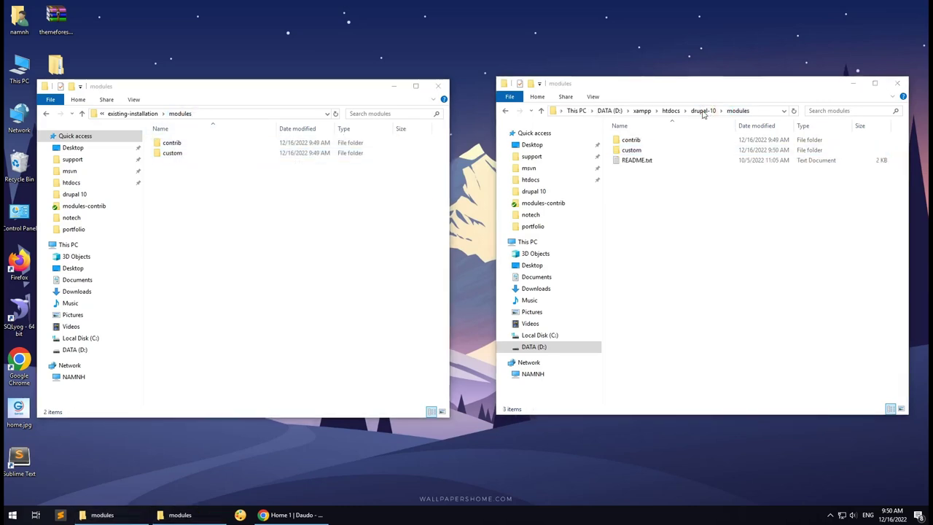
click(703, 110)
click(146, 113)
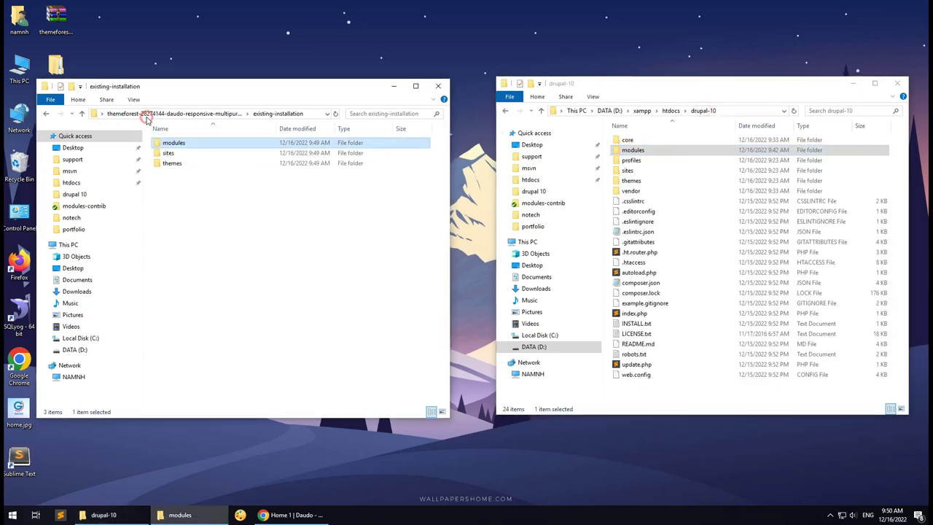
double_click(631, 180)
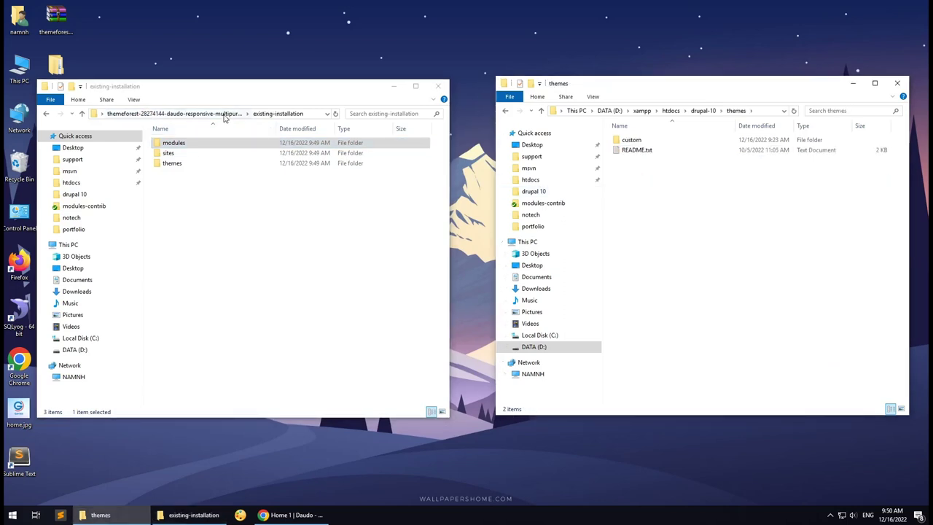
Open the themes/custom folder inside the package's files_update_theme_drupal_10 folder.
click(175, 114)
double_click(195, 154)
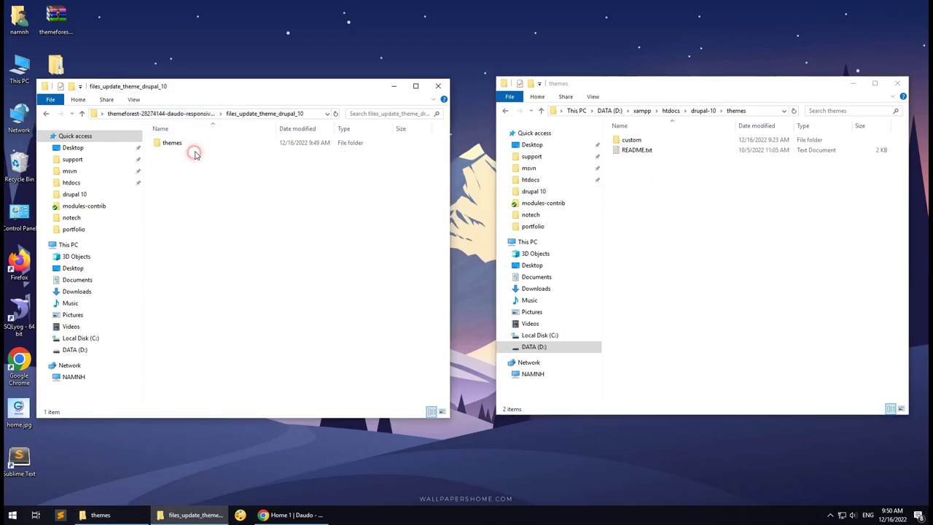
double_click(183, 144)
click(185, 143)
double_click(186, 143)
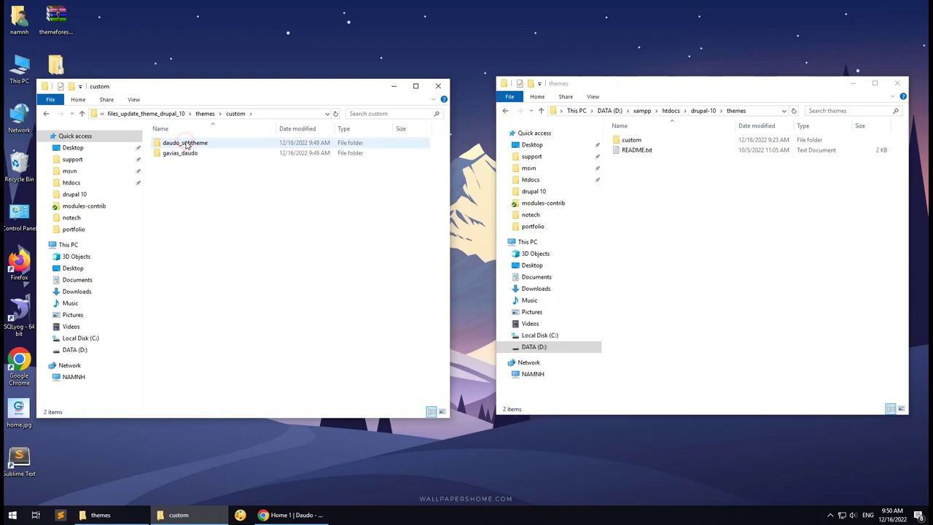
Examine the contents of the package's daudo_subtheme and gavias_daudo update folders.
double_click(185, 143)
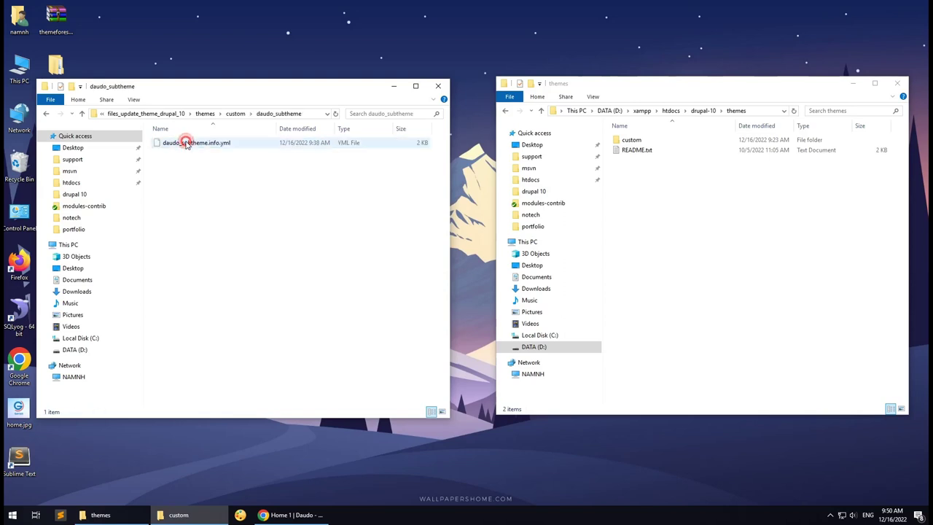
click(235, 113)
click(193, 153)
double_click(193, 153)
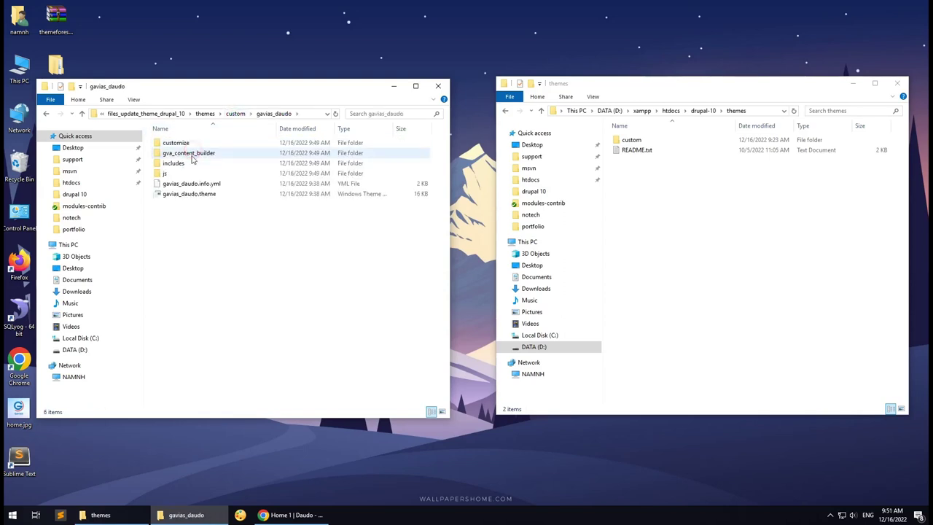
click(235, 113)
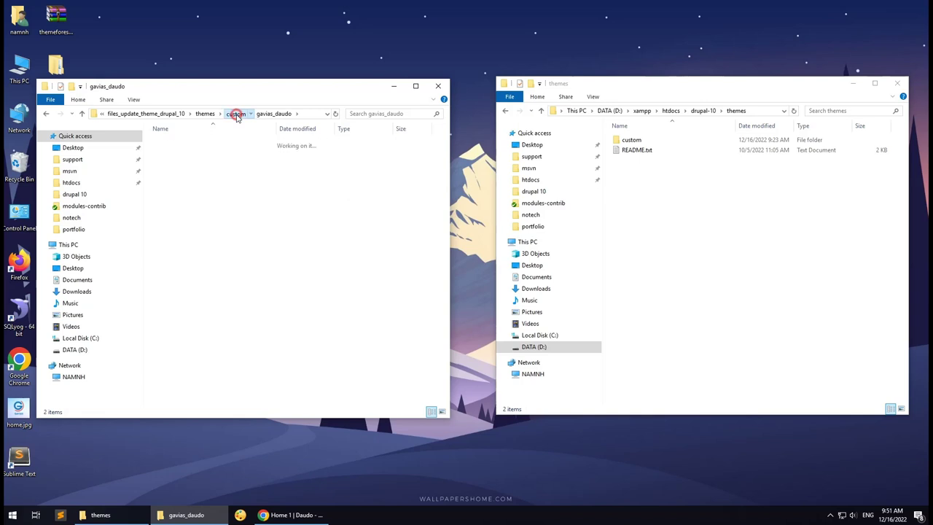
Copy the daudo_subtheme and gavias_daudo update folders into drupal-10/themes/custom, replacing the files with the same names.
double_click(627, 140)
drag(227, 205, 669, 205)
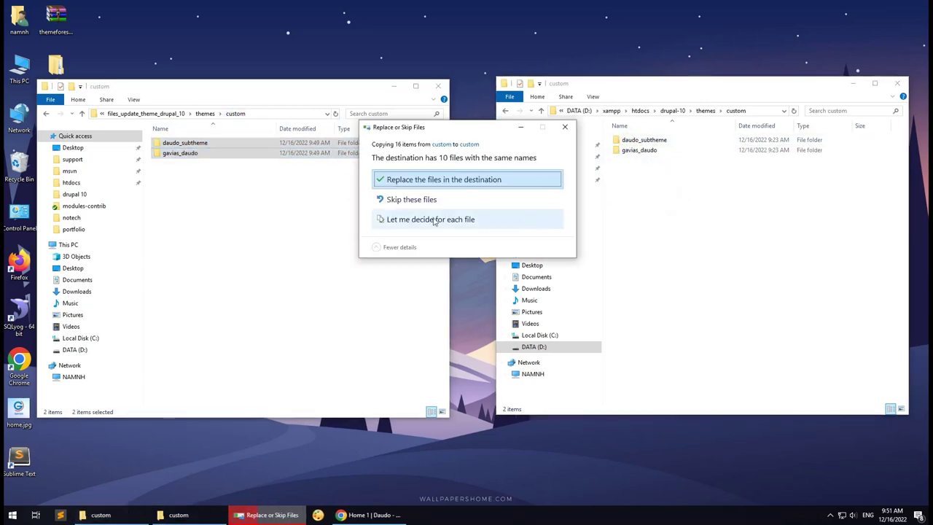
click(432, 180)
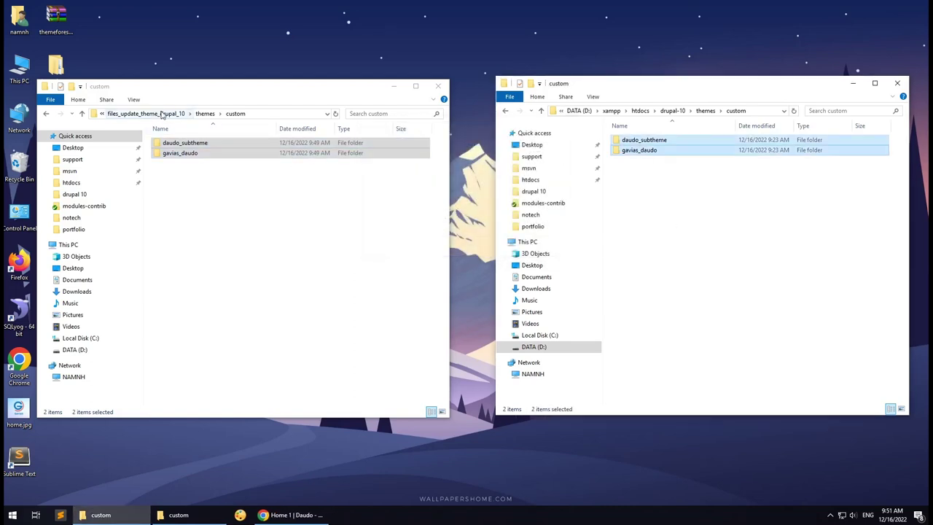
Return to the top-level folder of the extracted theme package.
click(211, 115)
click(175, 113)
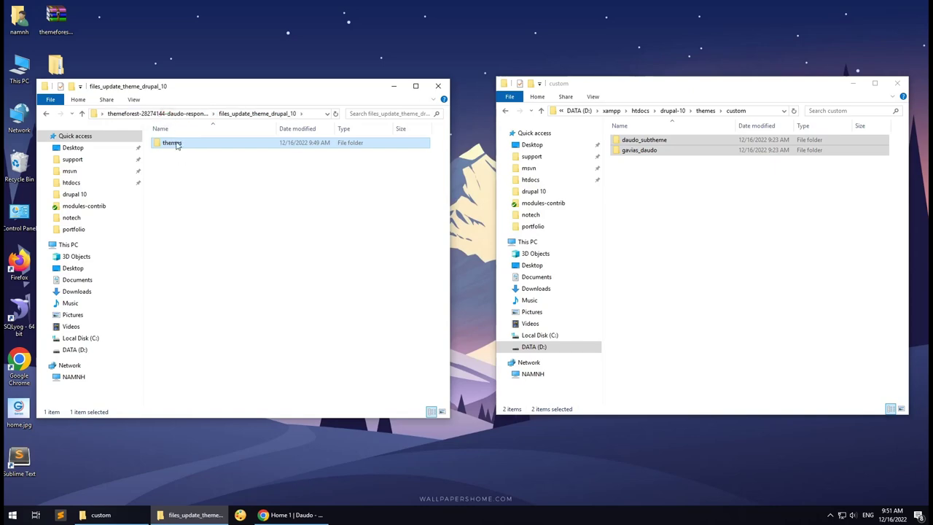
click(191, 114)
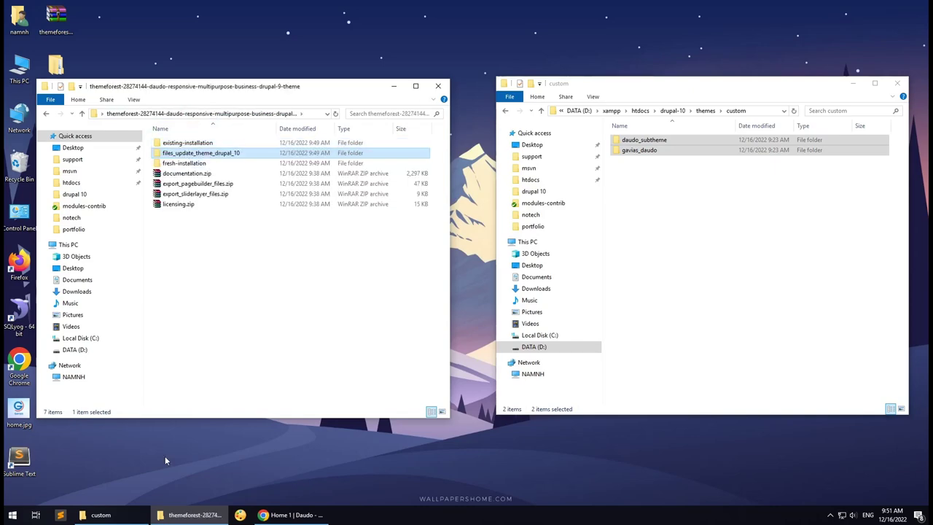
Switch to Chrome and run the Drupal database update at localhost/drupal-10/update.php.
click(292, 514)
click(152, 27)
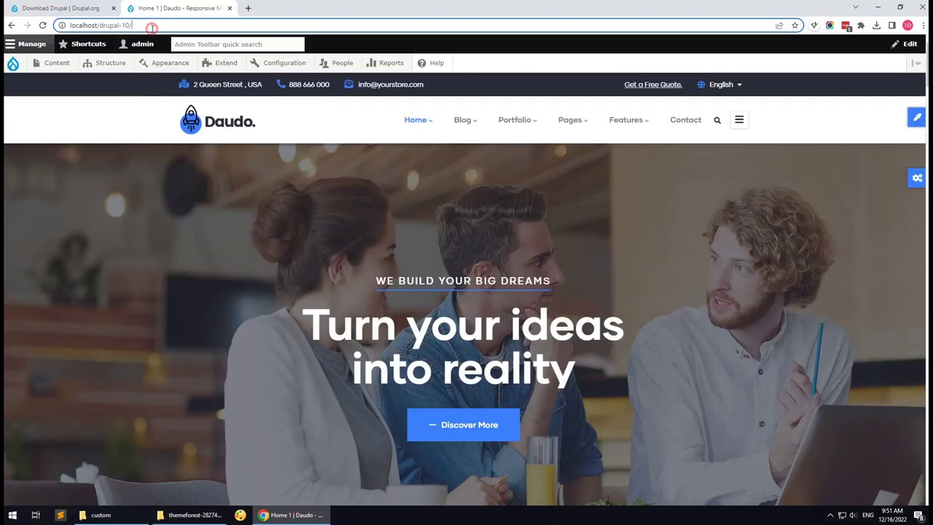
text(update)
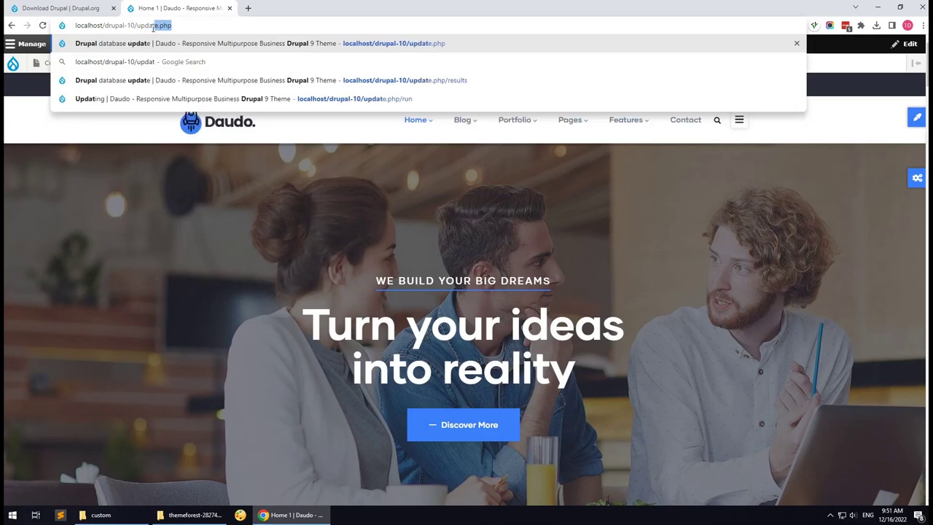
key(Return)
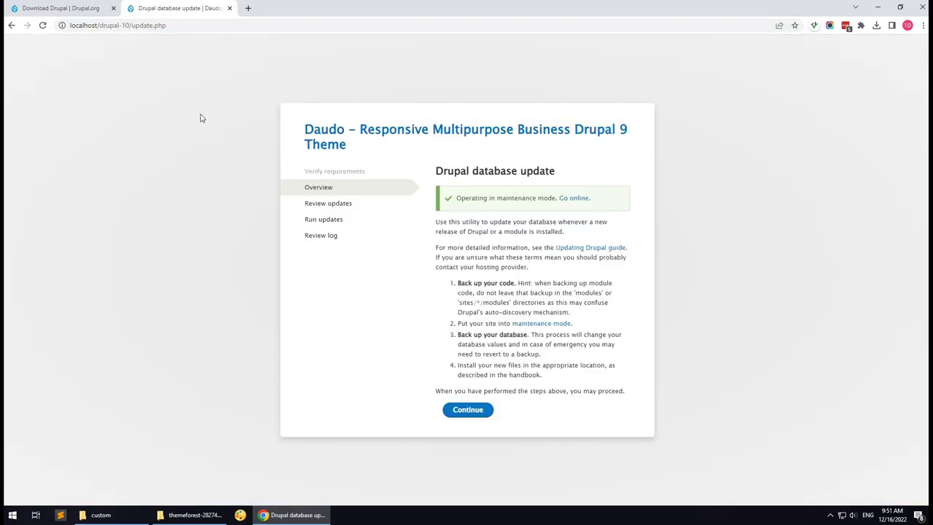
click(463, 408)
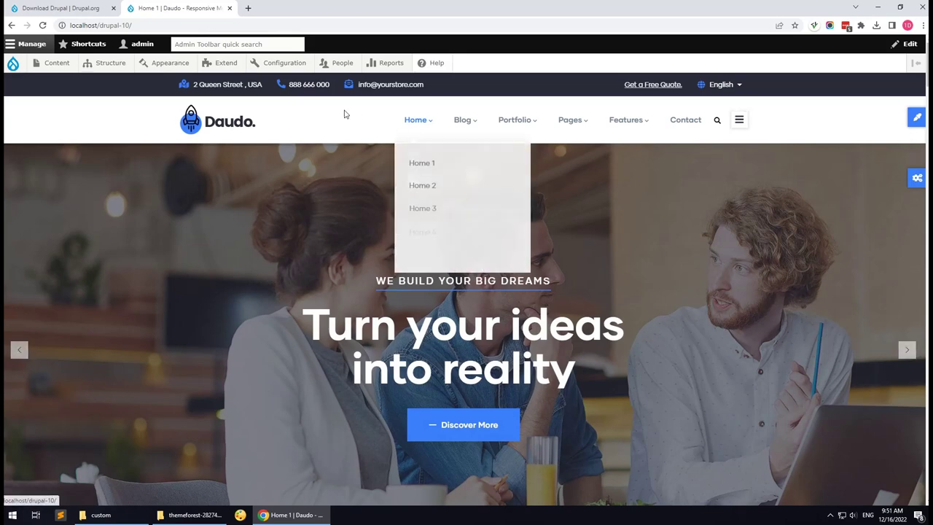
Filter the site's module list by "ck" and install the CKEditor 5 module.
click(226, 66)
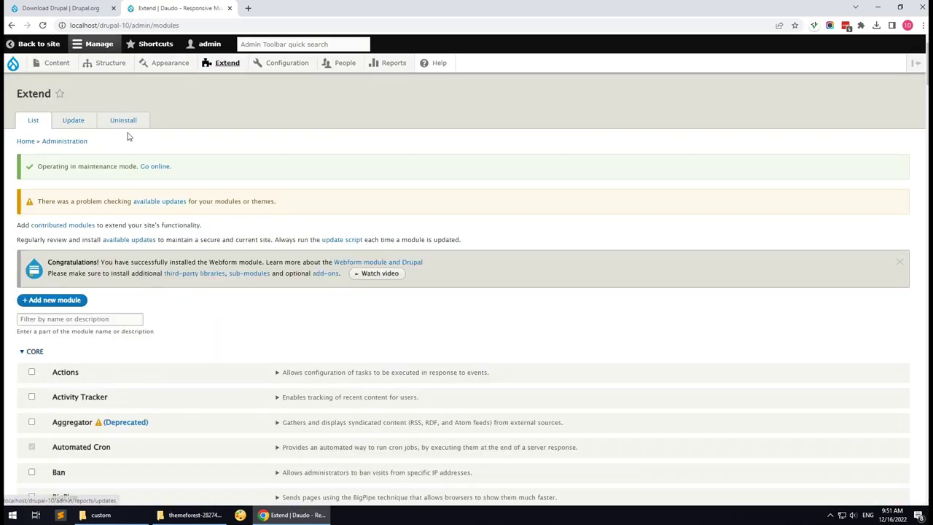
click(72, 321)
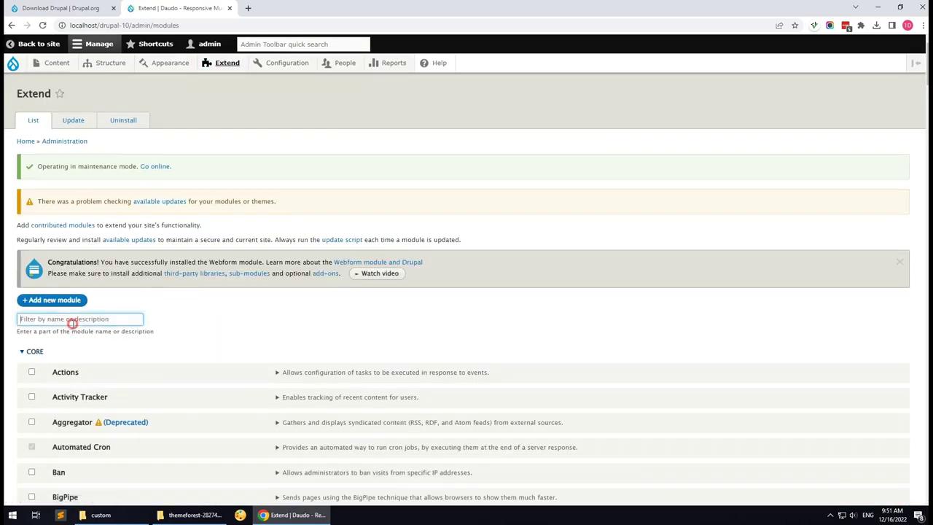
text(ck)
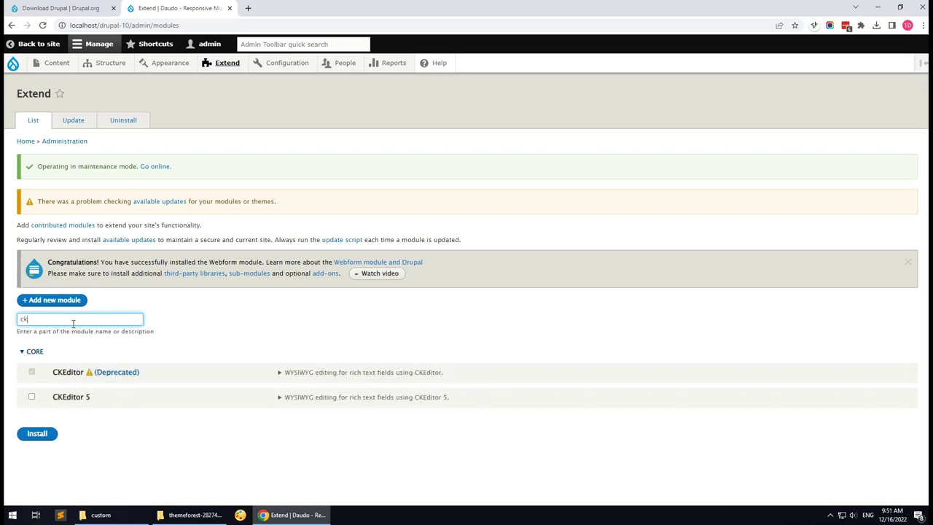
click(86, 397)
click(38, 436)
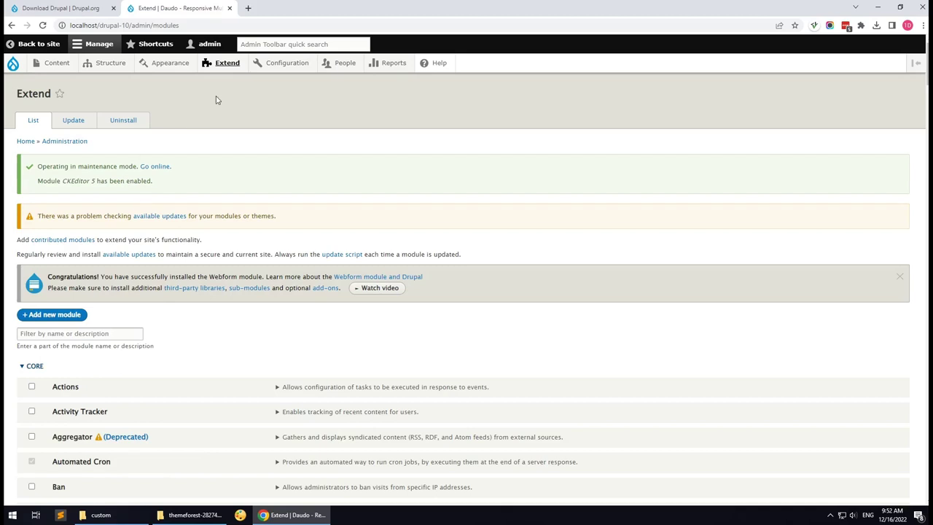
Set the text editor of the Full HTML text format to CKEditor 5 and save the configuration.
mouse_move(279, 71)
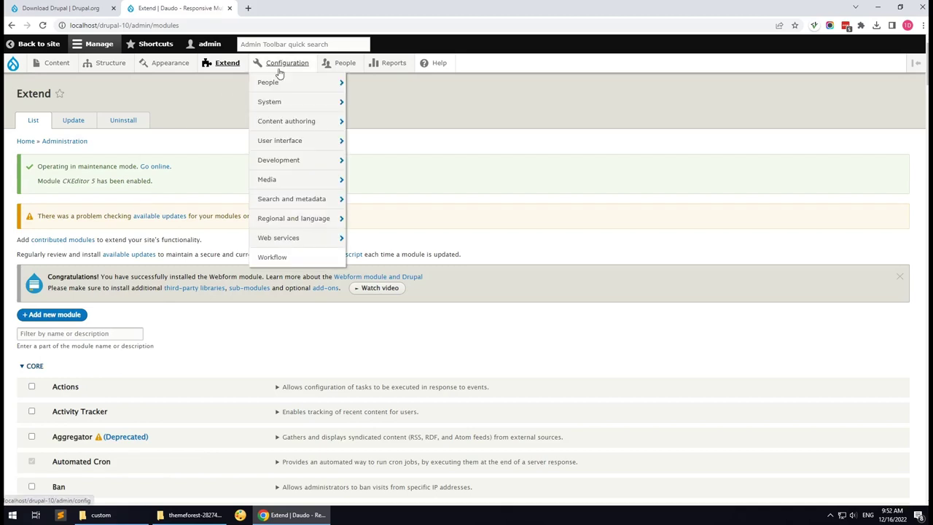
mouse_move(297, 127)
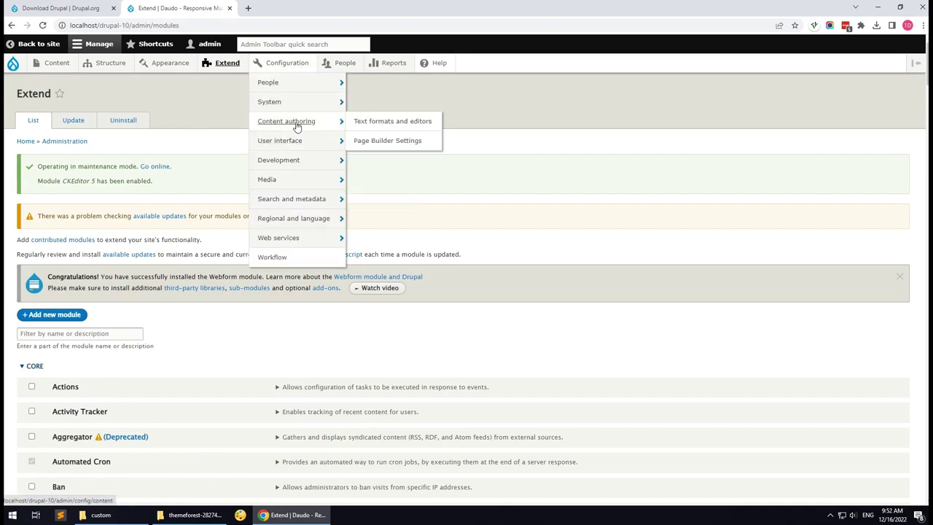
click(382, 125)
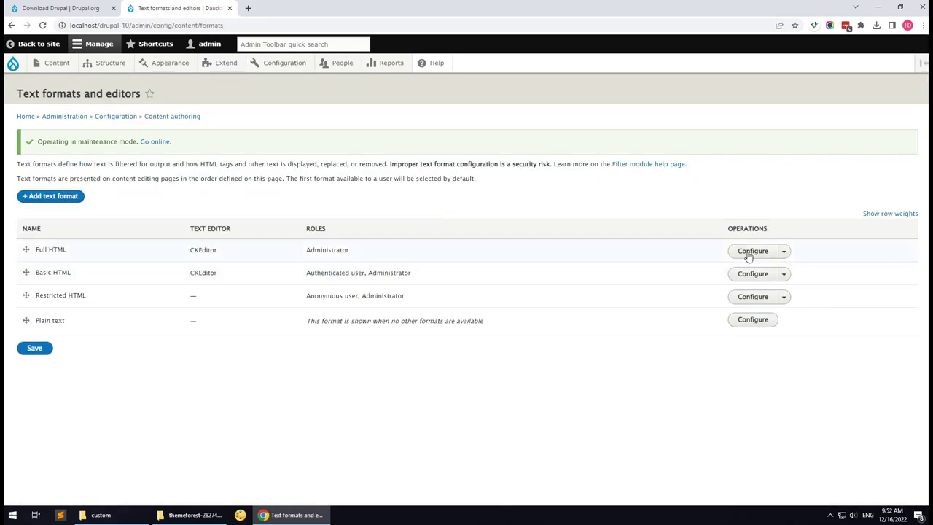
click(750, 252)
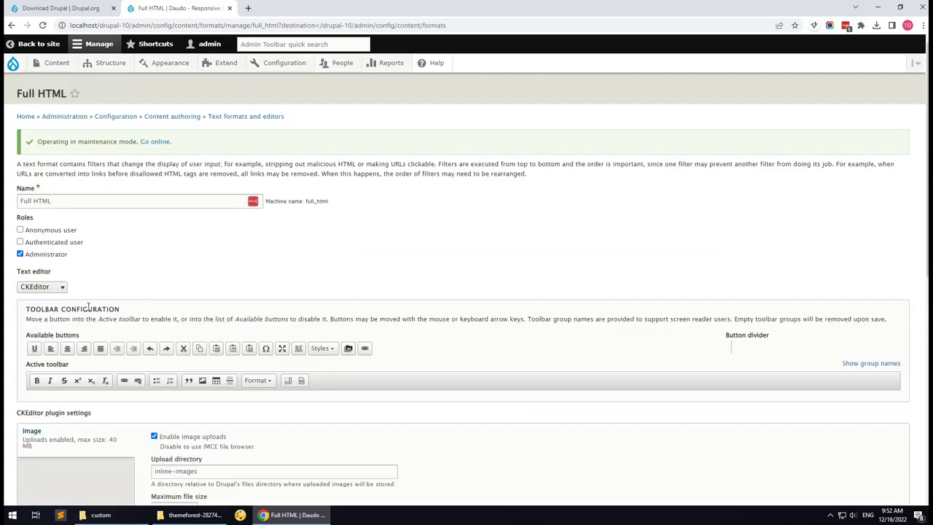
scroll(88, 307, down, 1)
click(41, 238)
click(36, 270)
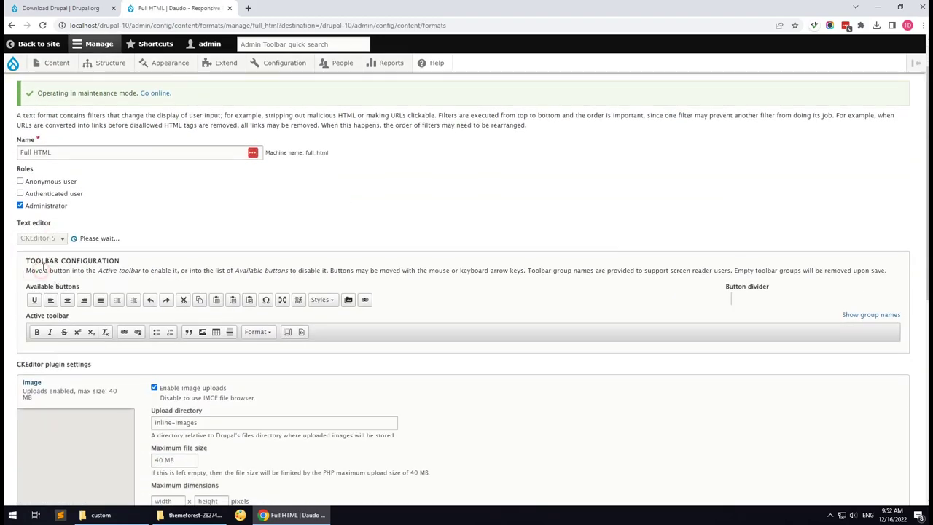
scroll(90, 277, down, 10)
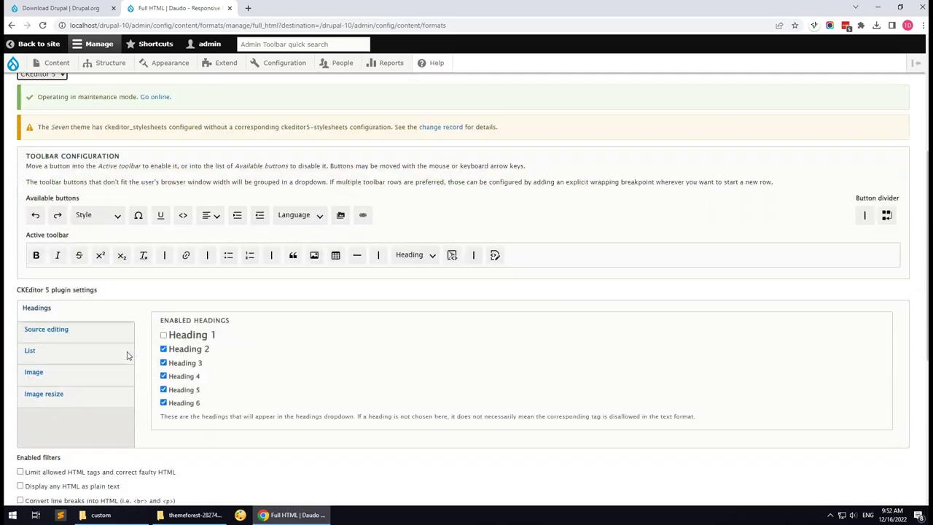
click(55, 452)
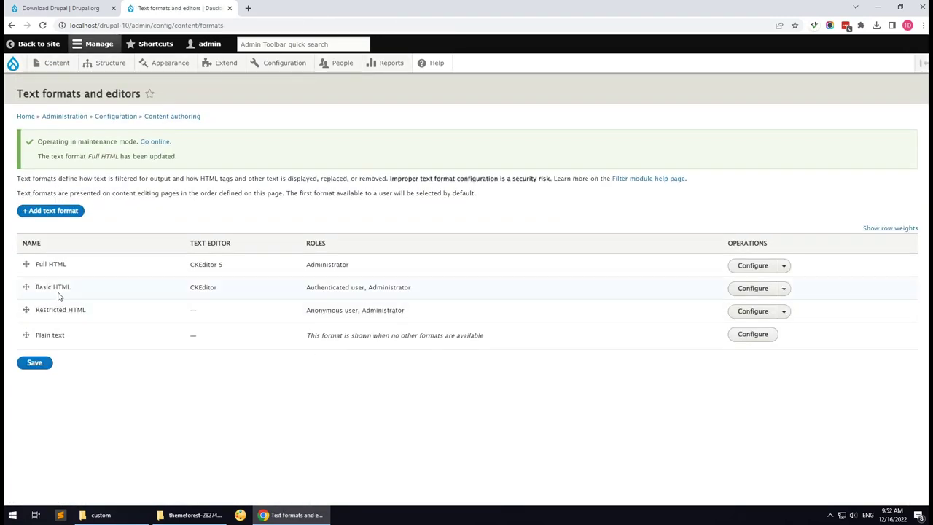
Set the Basic HTML text format's editor to CKEditor 5 and save its configuration.
click(748, 288)
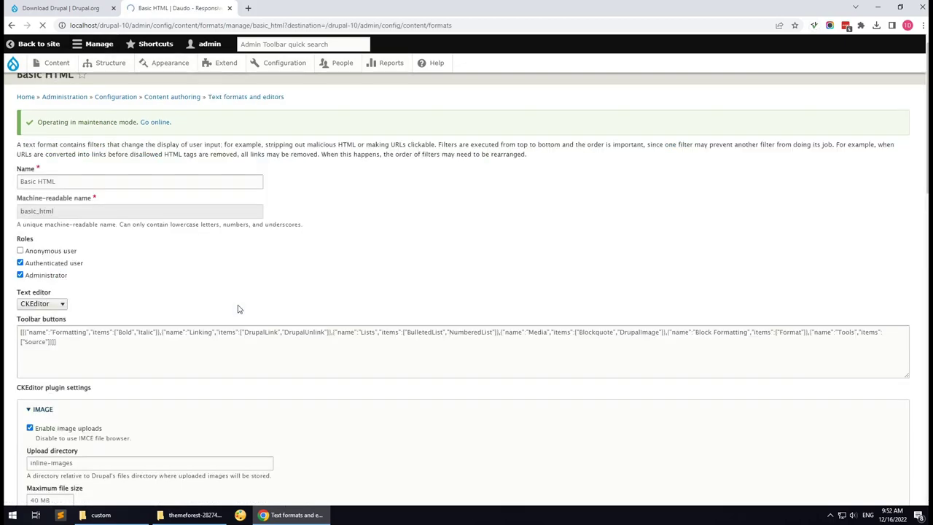
click(29, 289)
click(36, 320)
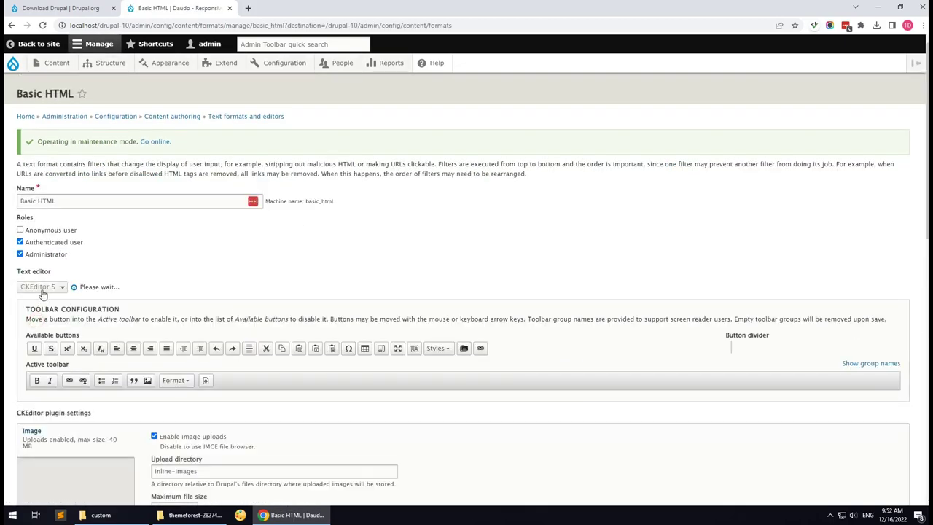
scroll(74, 384, down, 15)
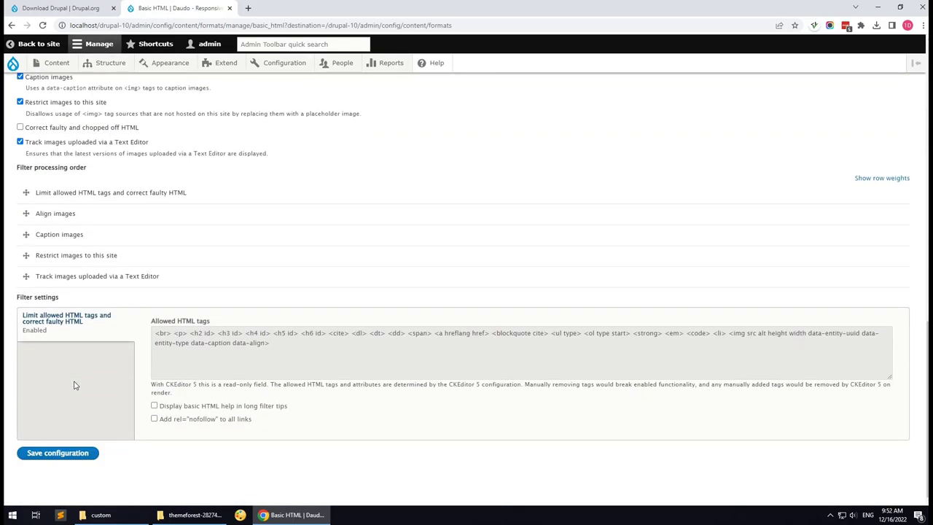
click(63, 452)
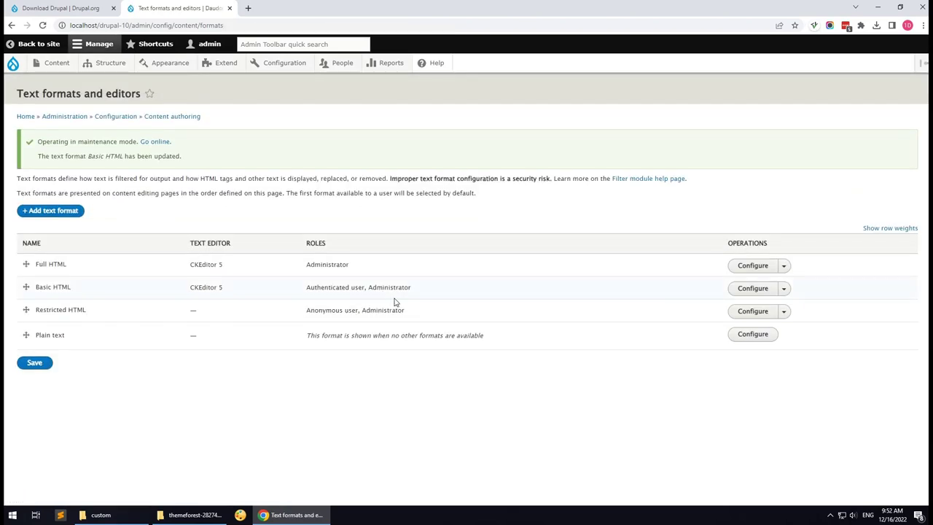
Check which text editor the Restricted HTML and Plain text formats use, and return to the formats overview.
click(750, 315)
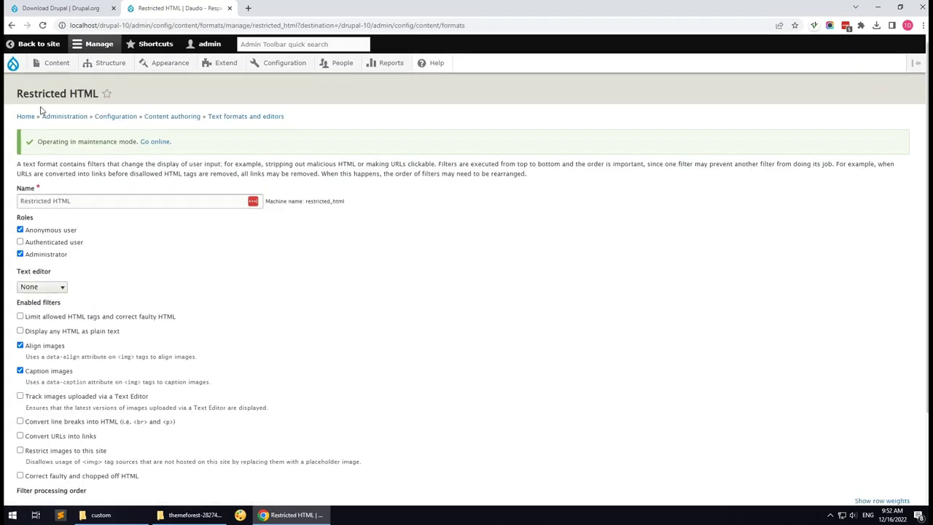
click(11, 25)
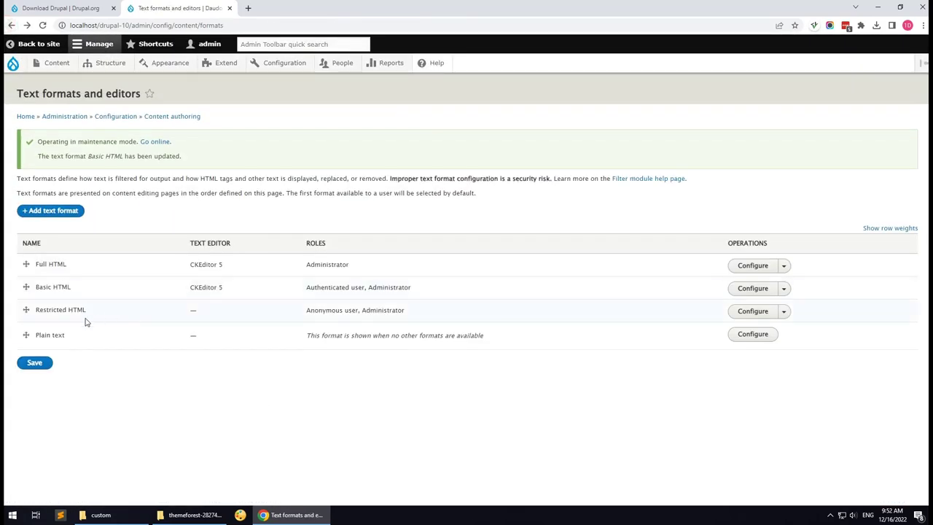
click(767, 338)
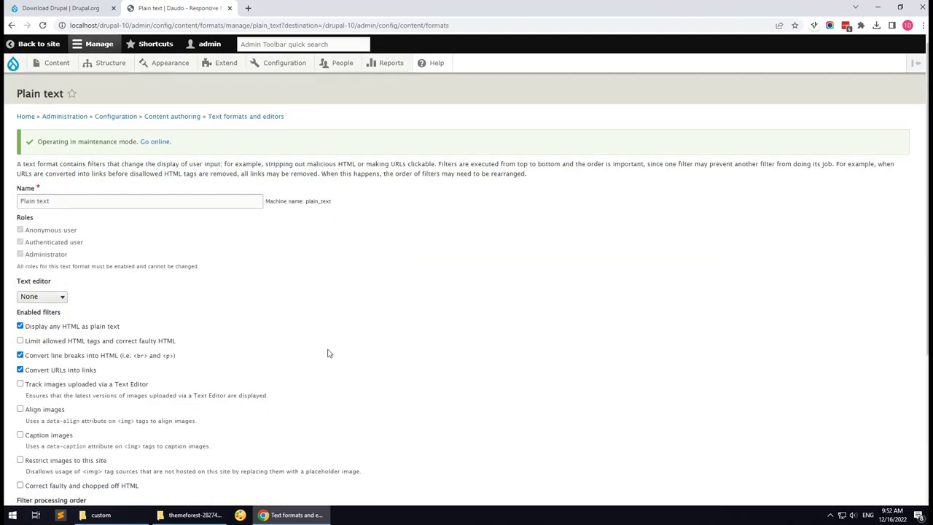
click(269, 116)
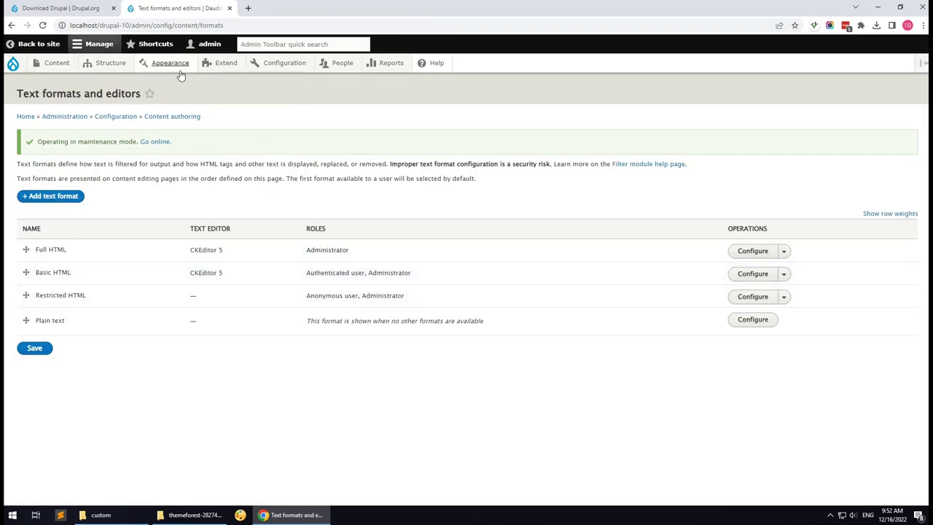
Uninstall the deprecated CKEditor, Color and RDF modules.
click(223, 64)
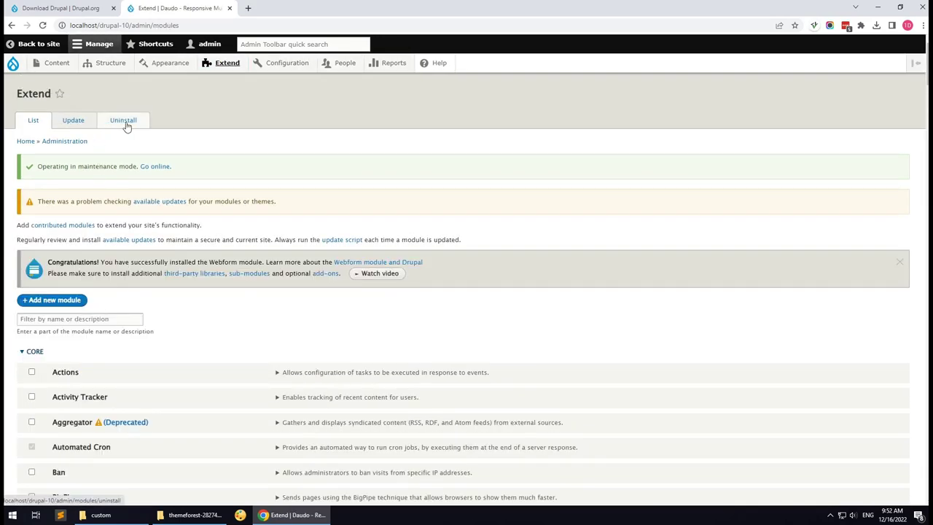
click(124, 121)
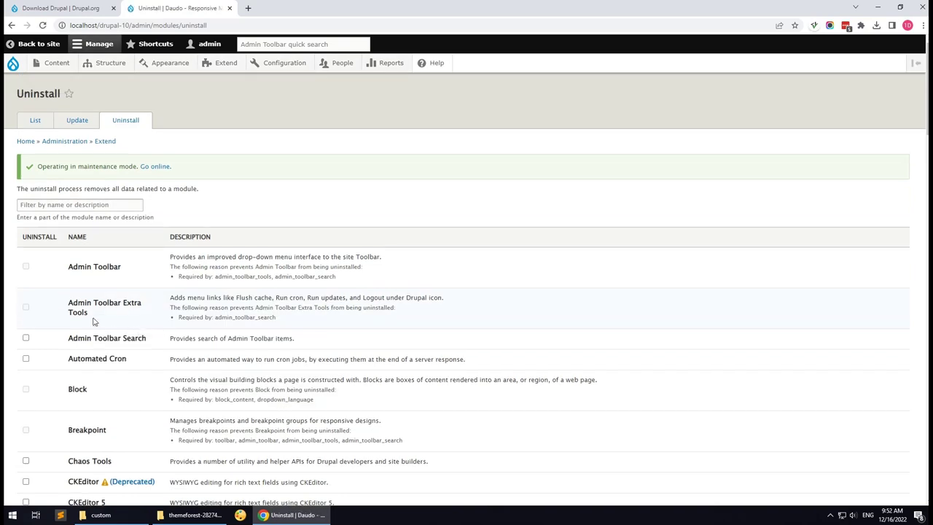
scroll(87, 304, down, 2)
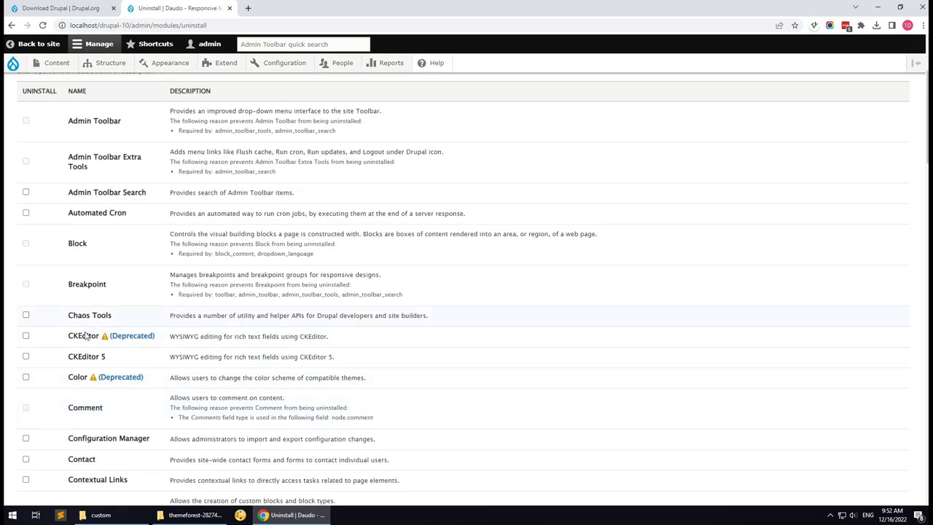
click(84, 339)
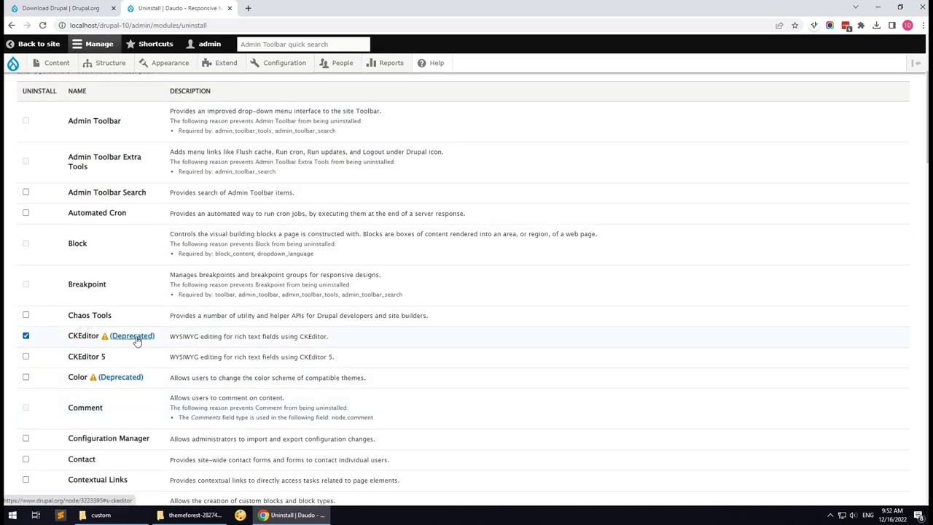
click(78, 381)
scroll(125, 381, down, 13)
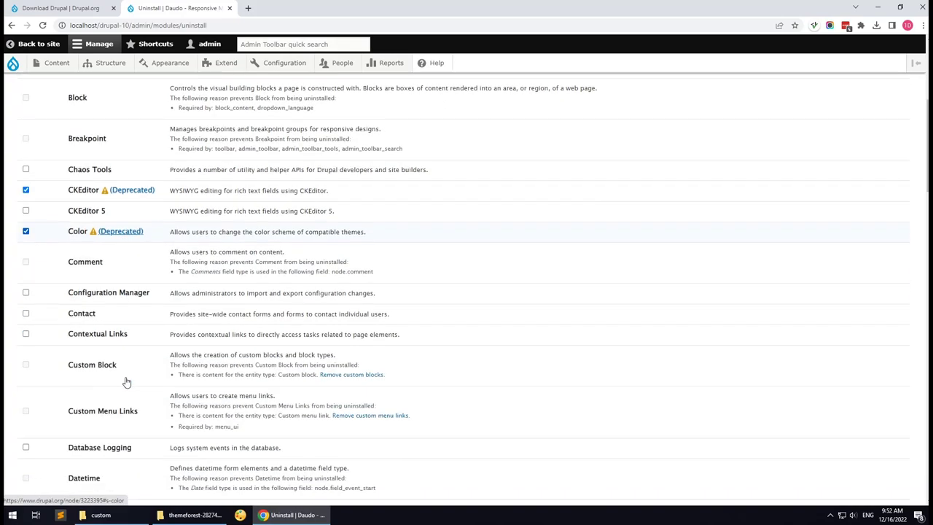
scroll(125, 382, down, 6)
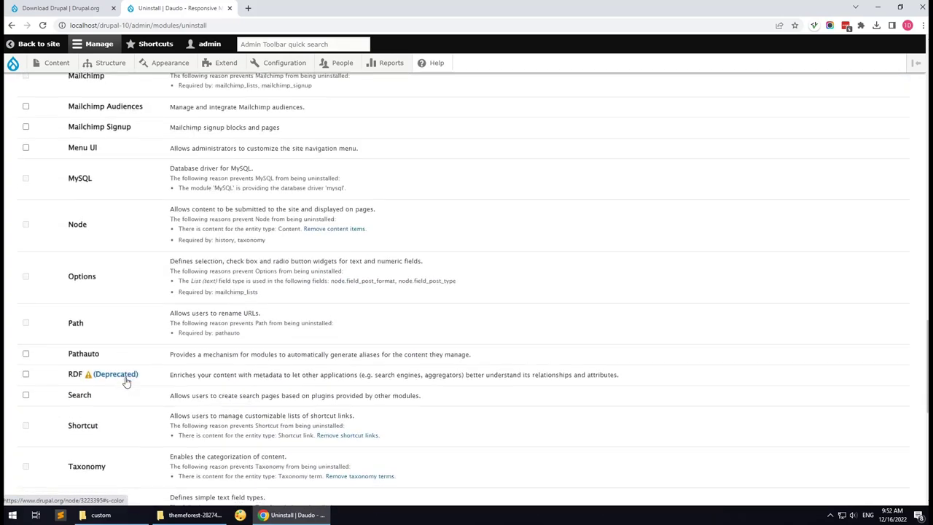
click(25, 231)
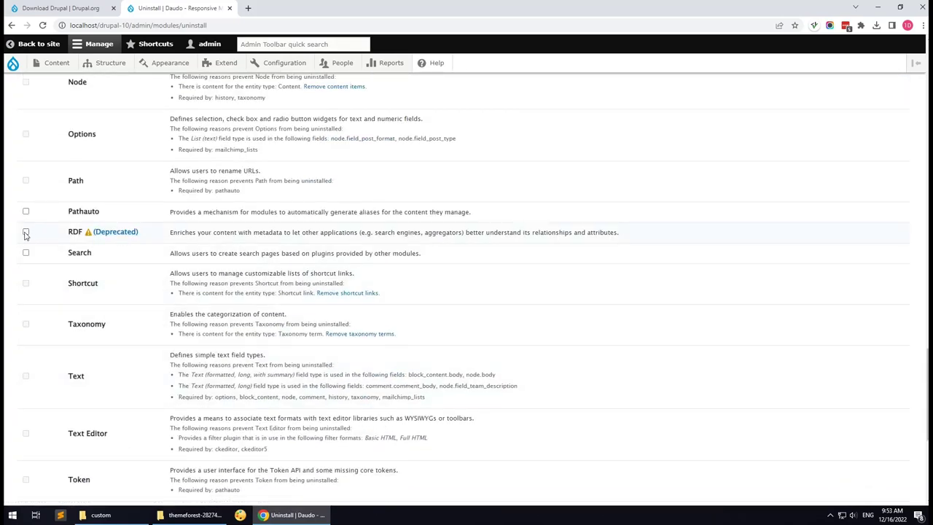
scroll(104, 245, down, 4)
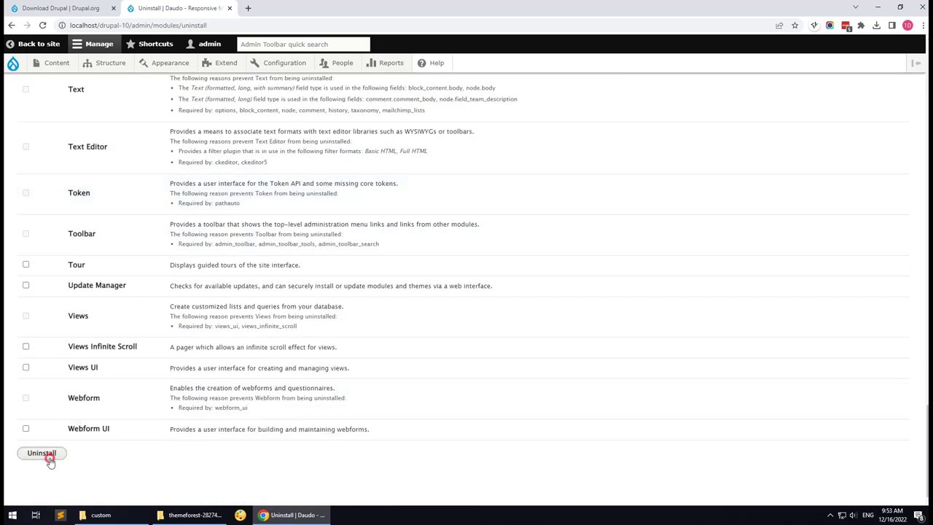
click(41, 454)
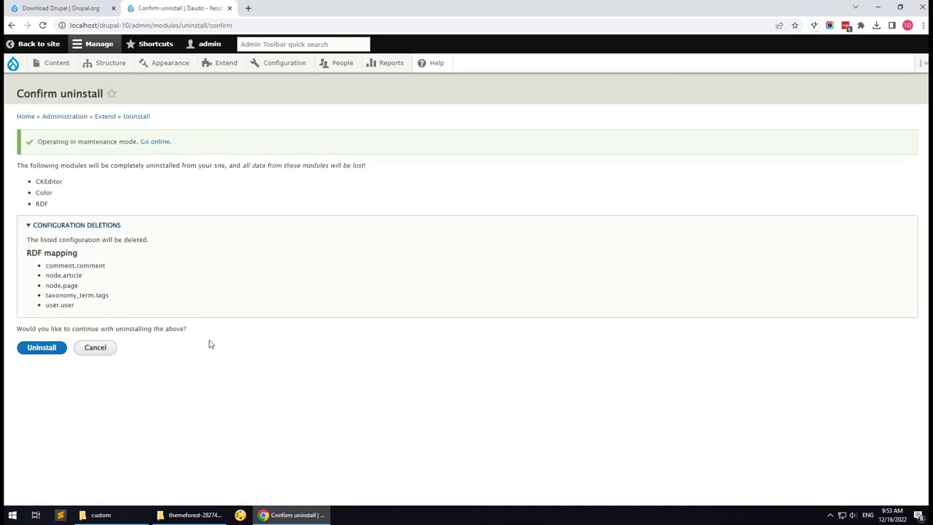
click(39, 349)
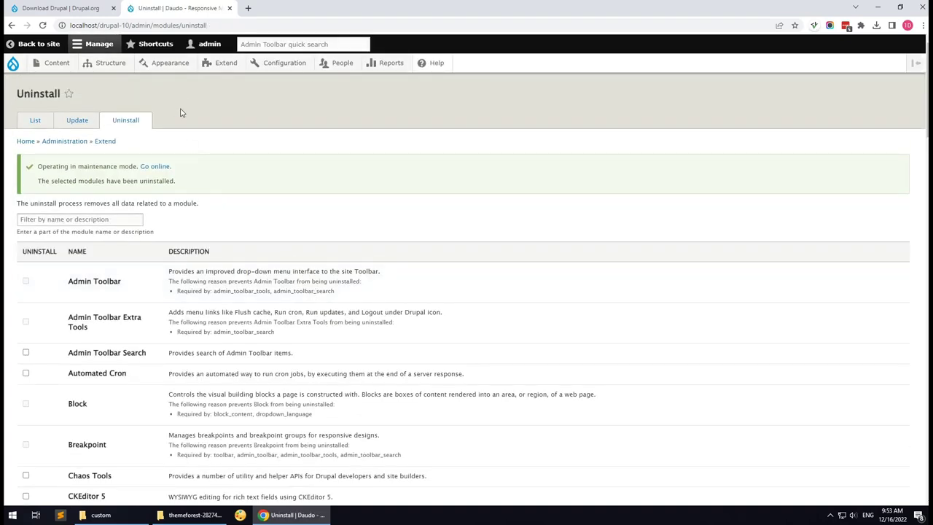
Install the Claro and Olivero themes from the site's Appearance page.
click(175, 63)
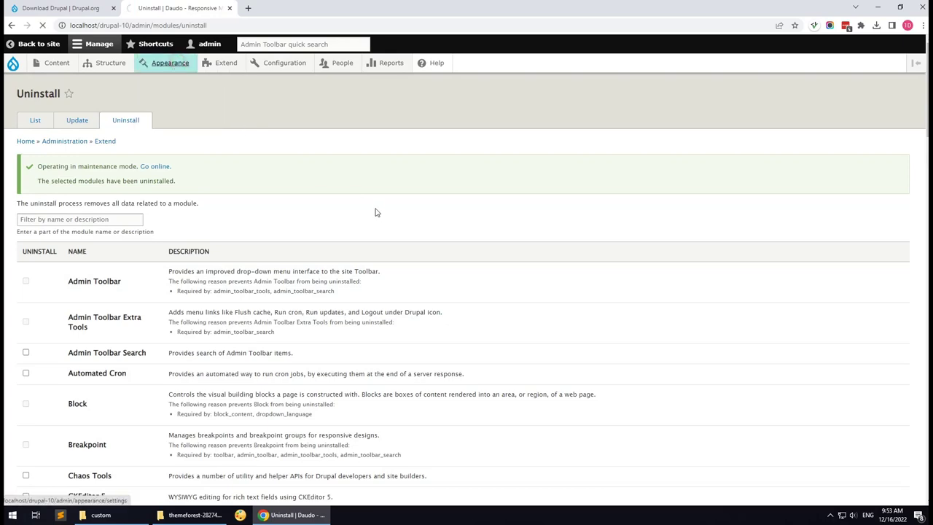
scroll(367, 268, down, 3)
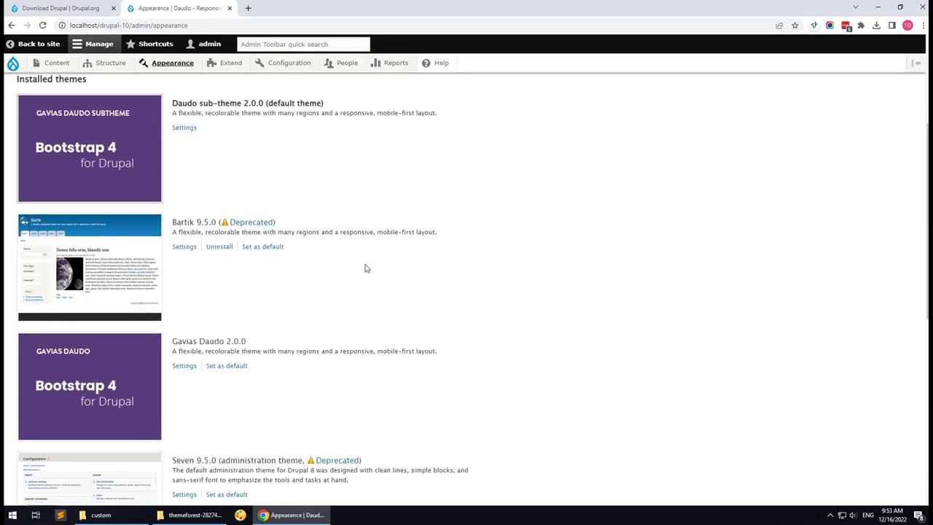
scroll(367, 268, down, 5)
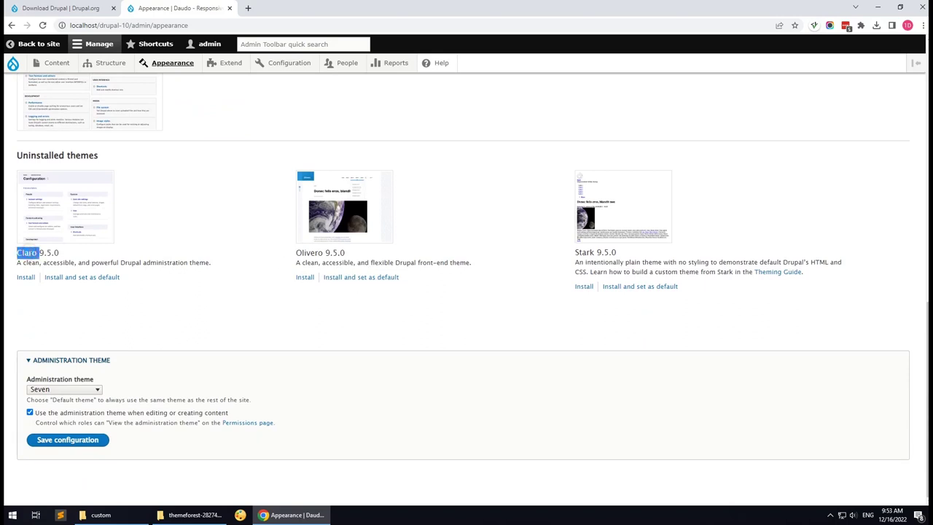
click(27, 278)
scroll(250, 333, down, 10)
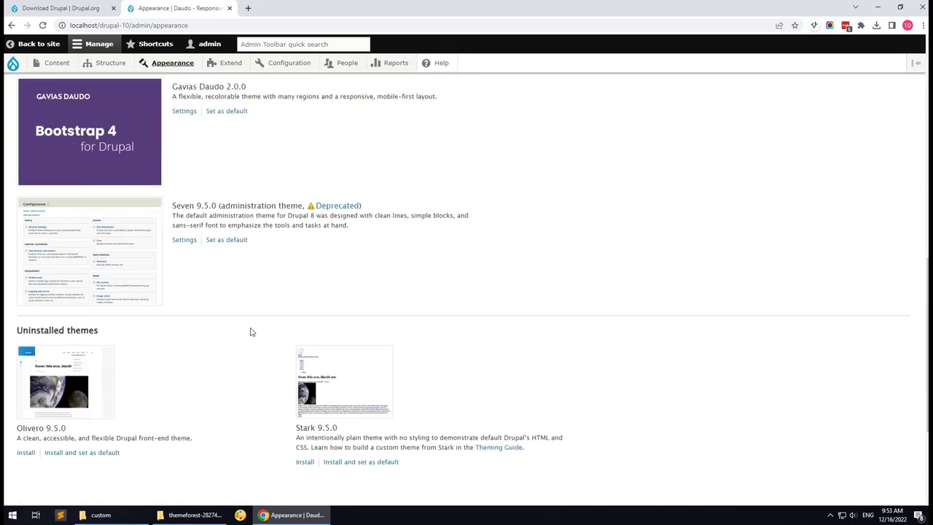
double_click(39, 282)
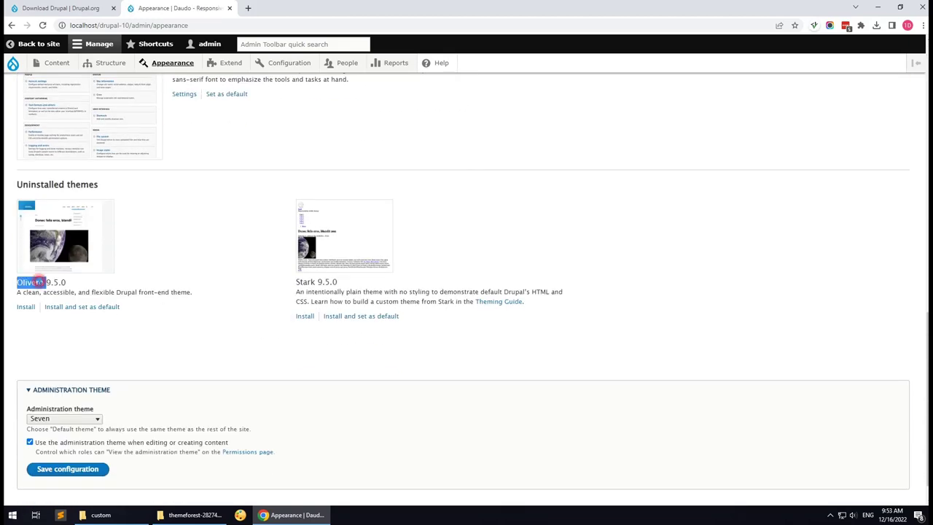
click(37, 337)
click(26, 307)
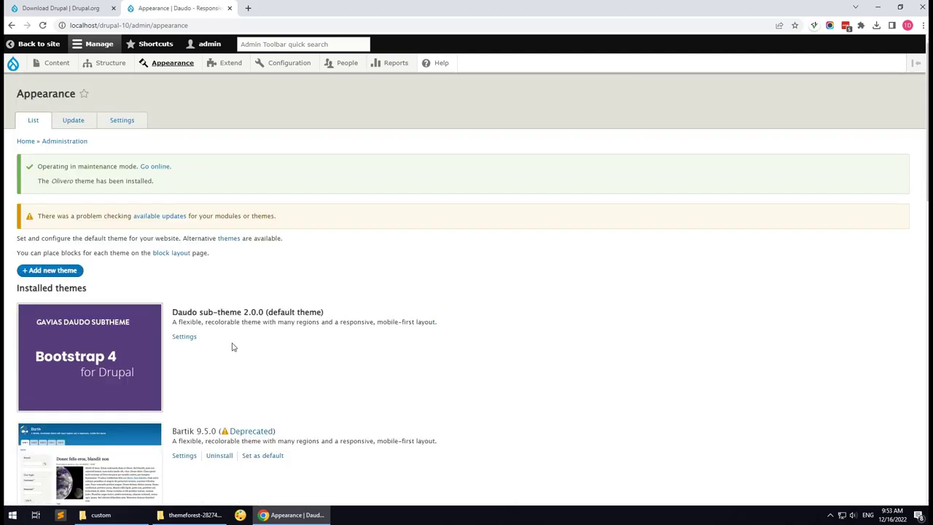
Set the administration theme to Claro and save the configuration.
scroll(232, 342, down, 10)
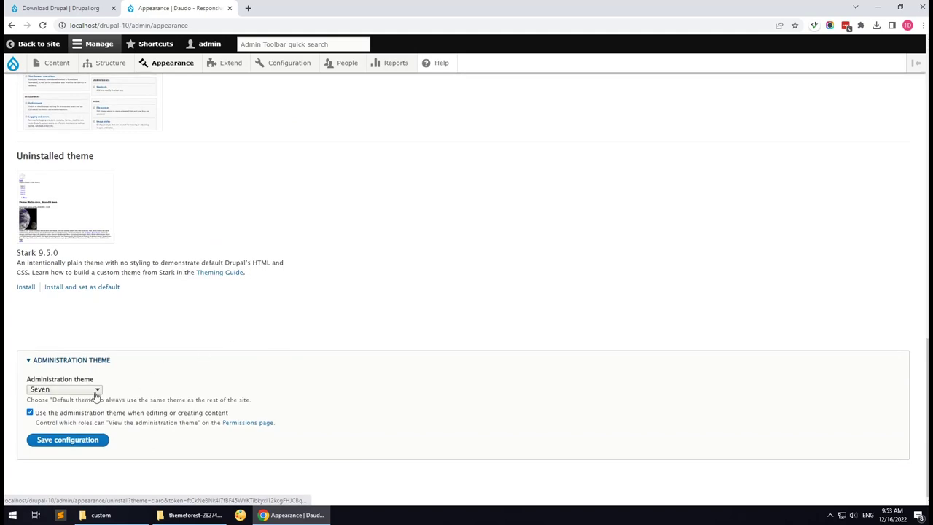
click(86, 390)
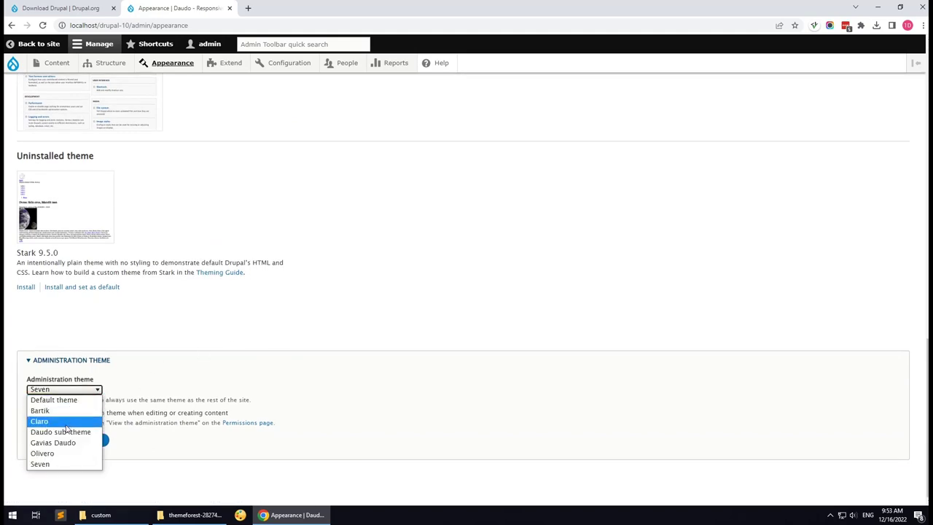
click(65, 423)
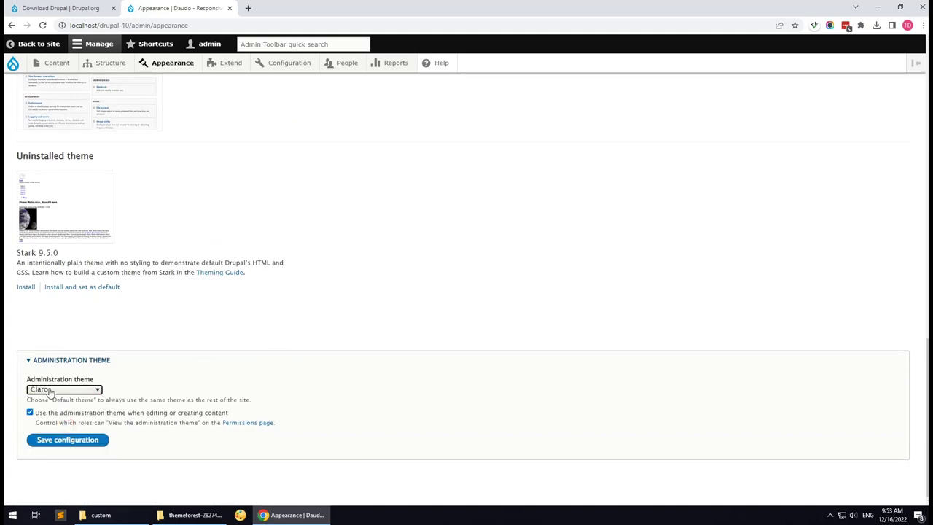
scroll(219, 372, up, 6)
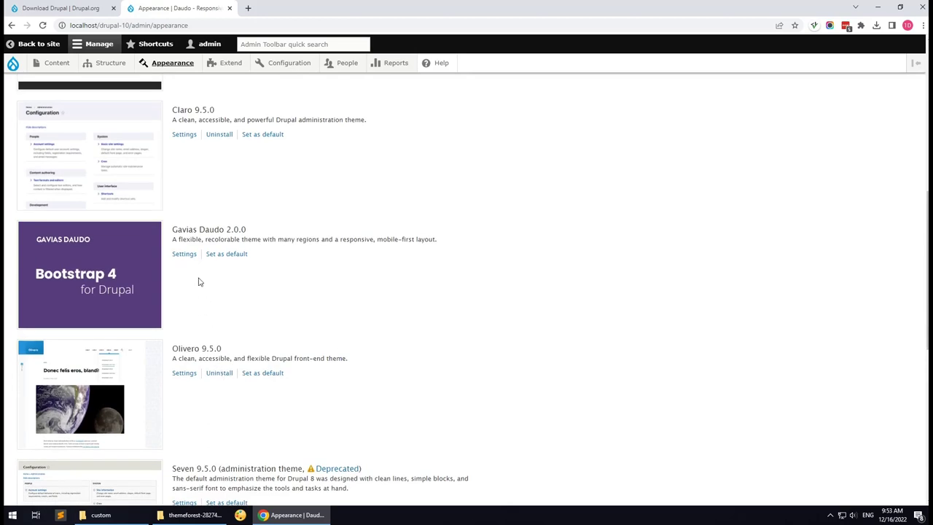
scroll(200, 282, down, 6)
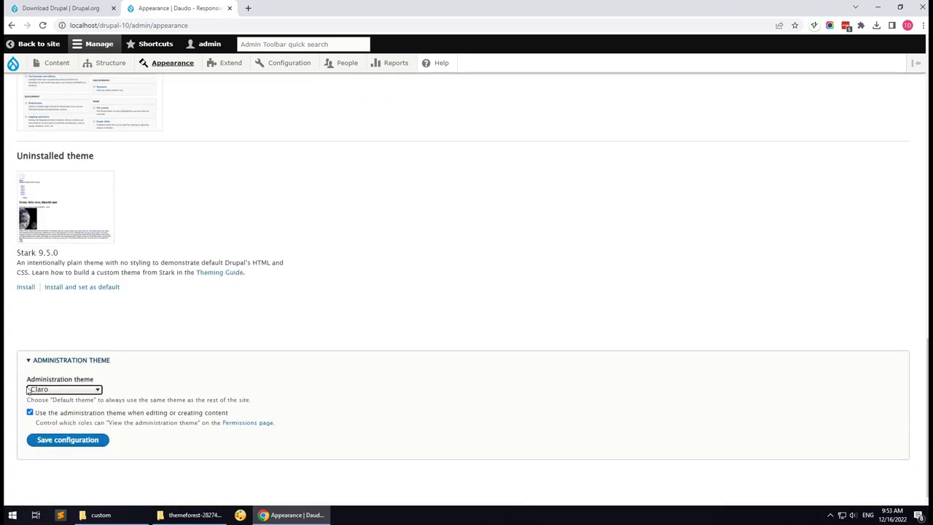
click(51, 440)
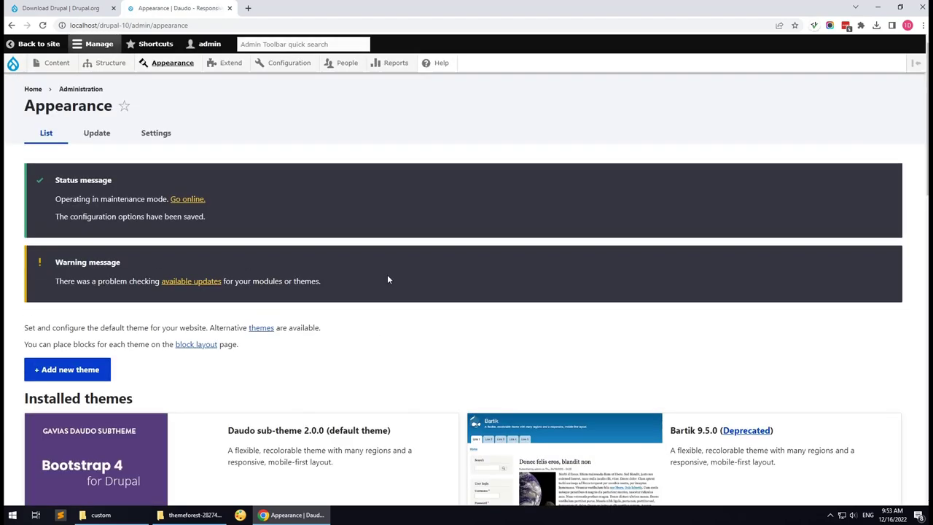
Uninstall the deprecated Bartik and Seven themes.
scroll(333, 308, down, 4)
scroll(332, 306, down, 1)
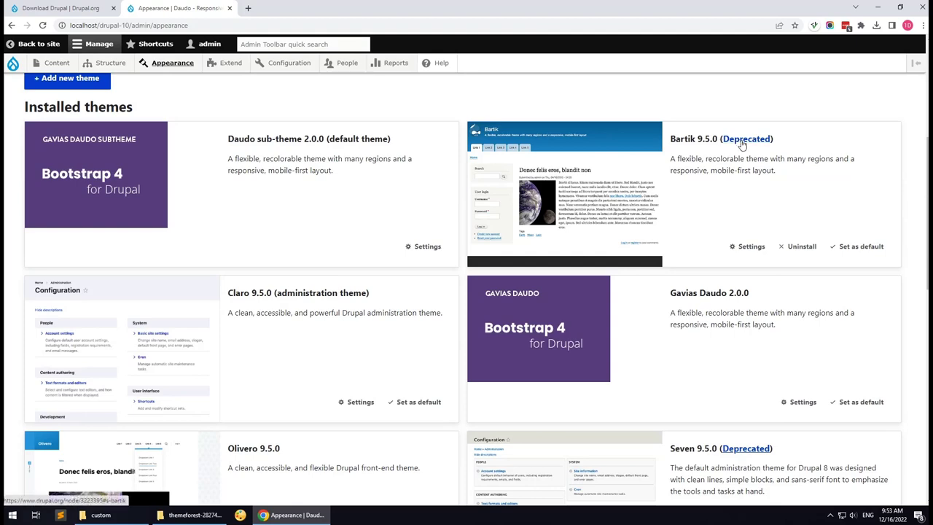
click(785, 253)
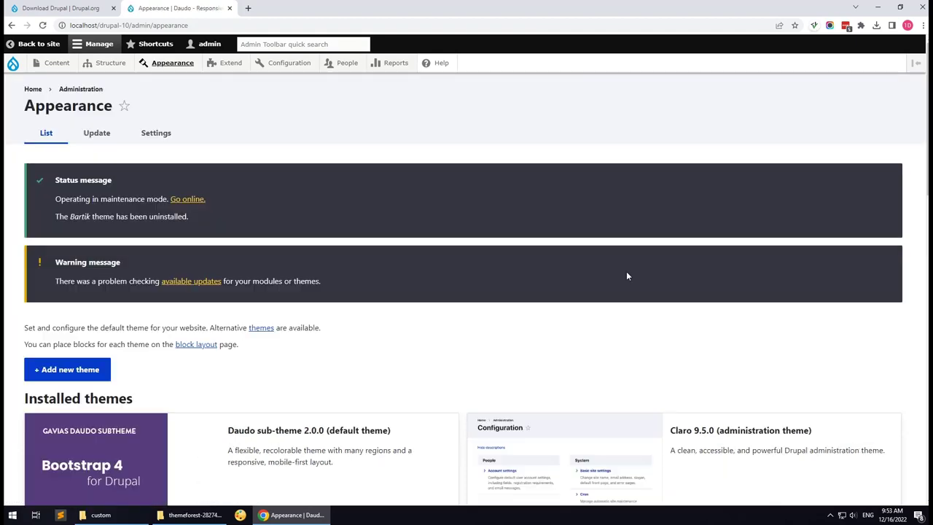
scroll(625, 277, down, 5)
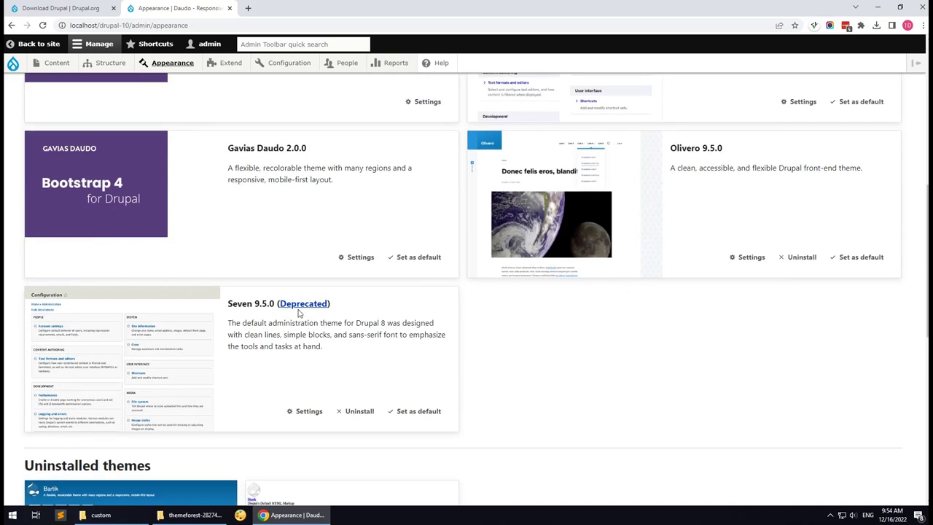
click(358, 412)
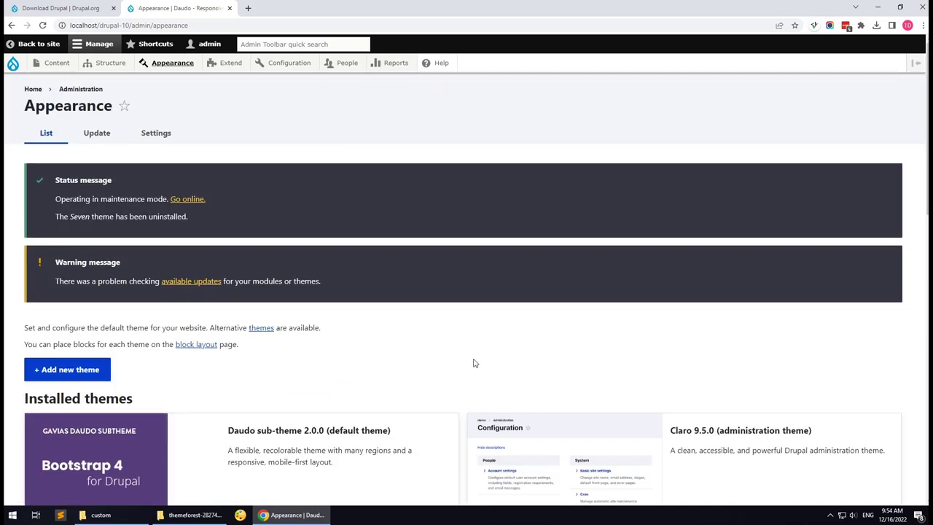
View the site's front page in a separate browser tab and close the Appearance page.
right_click(42, 42)
click(80, 49)
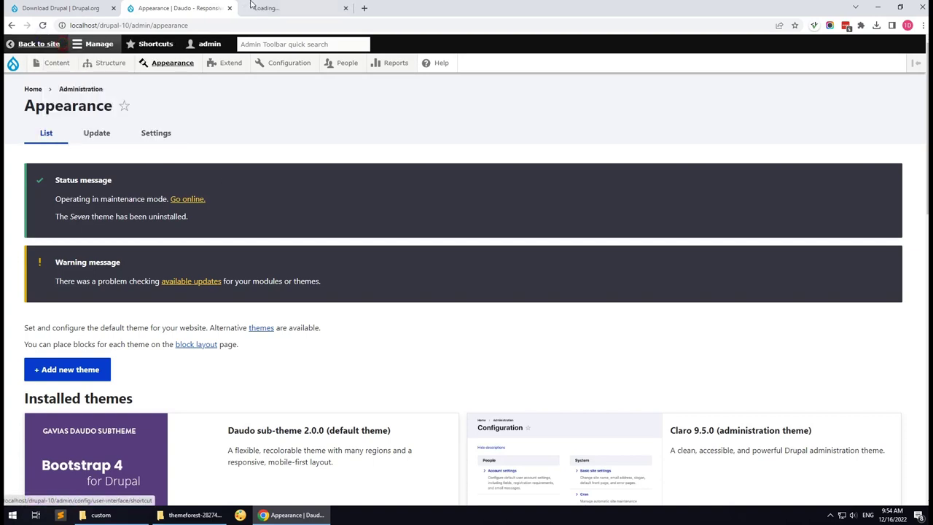
click(284, 8)
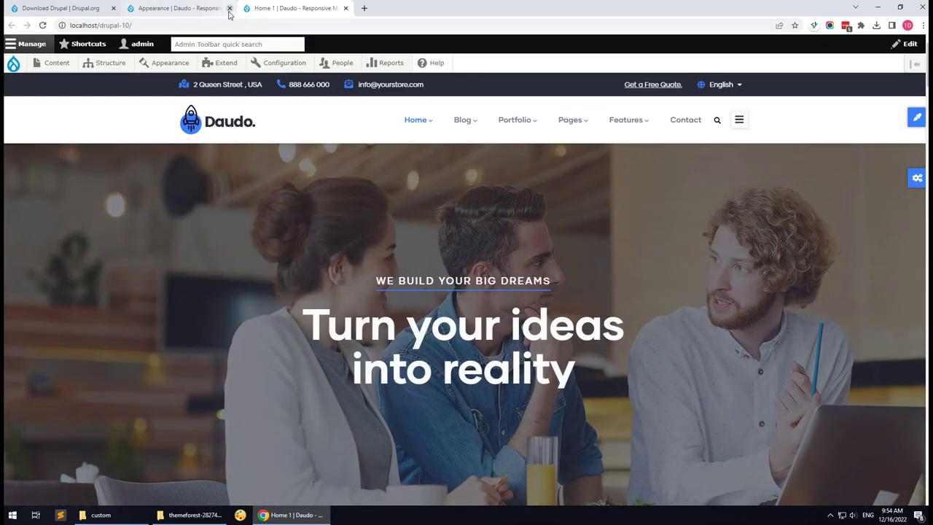
click(229, 8)
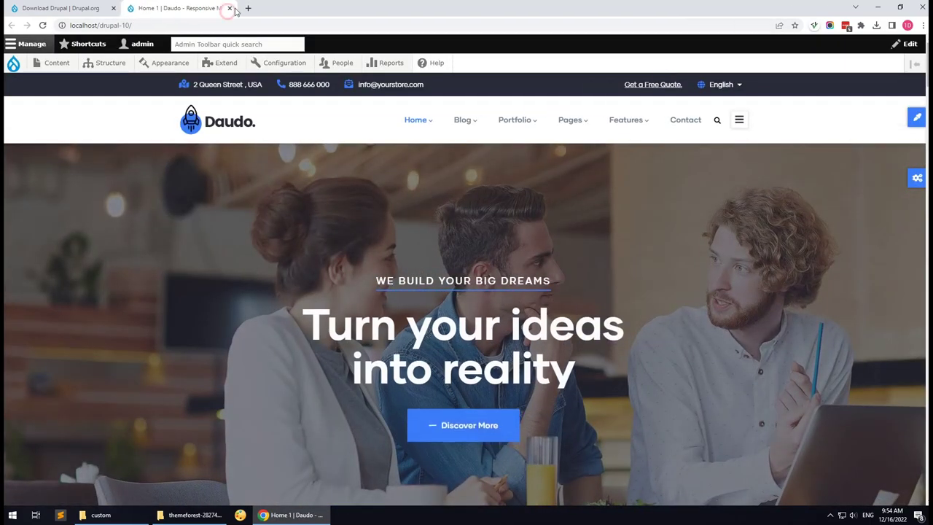
Download the Drupal 10 zip package from drupal.org/download and save it to the desktop as drupal-10.0.0.zip.
click(88, 9)
click(79, 26)
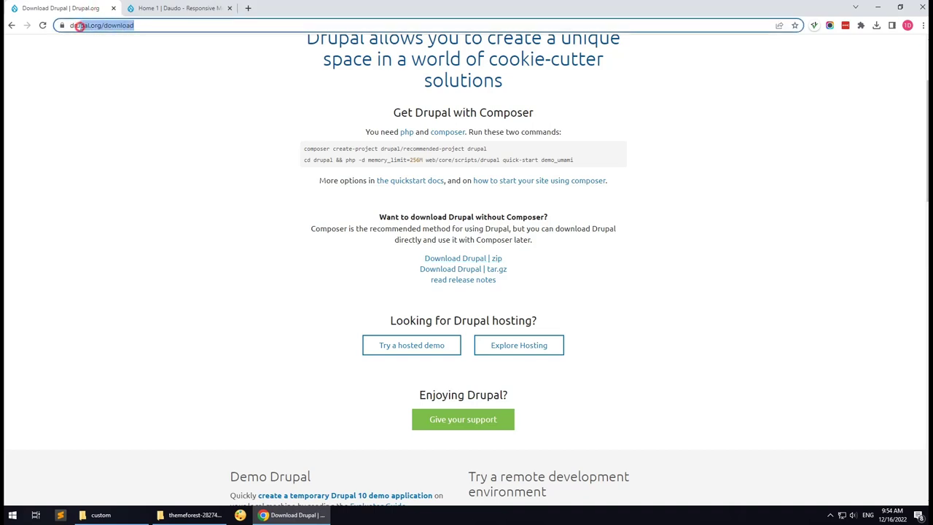
key(Return)
mouse_move(347, 67)
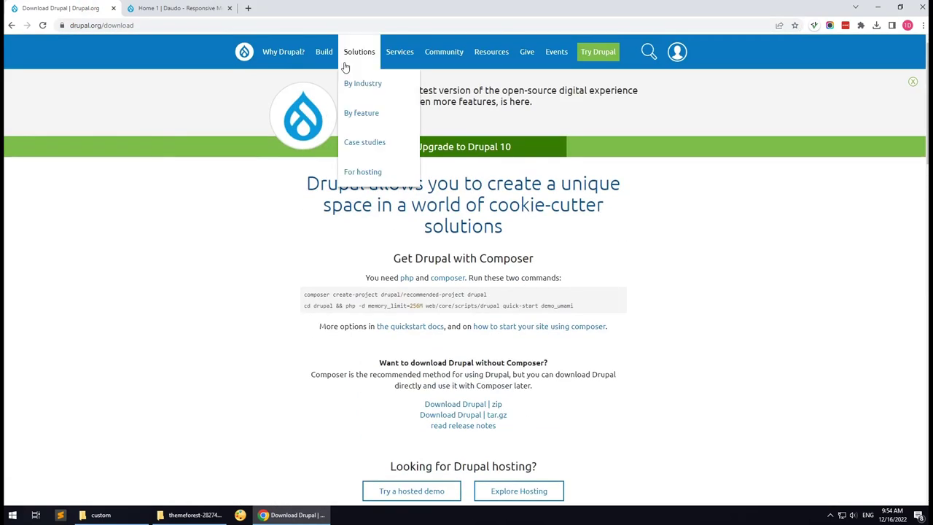
mouse_move(324, 57)
click(341, 86)
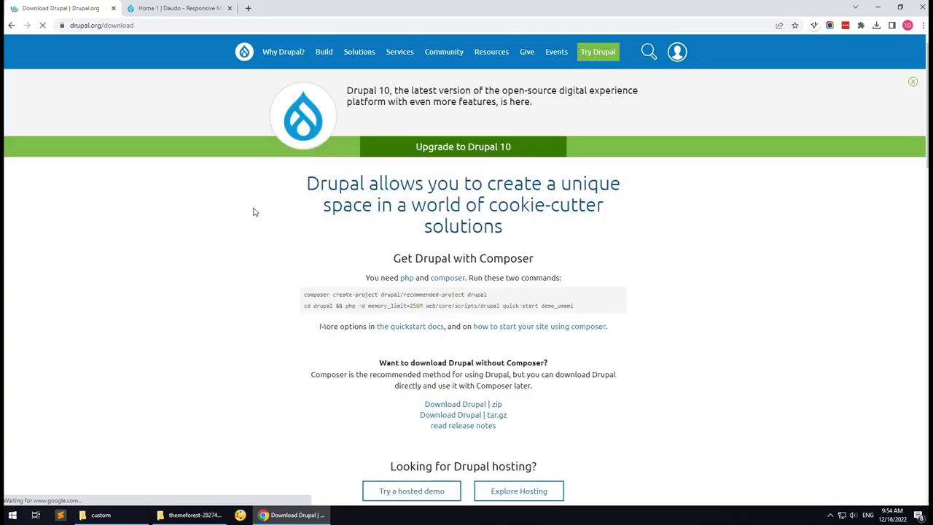
scroll(321, 323, down, 2)
click(471, 260)
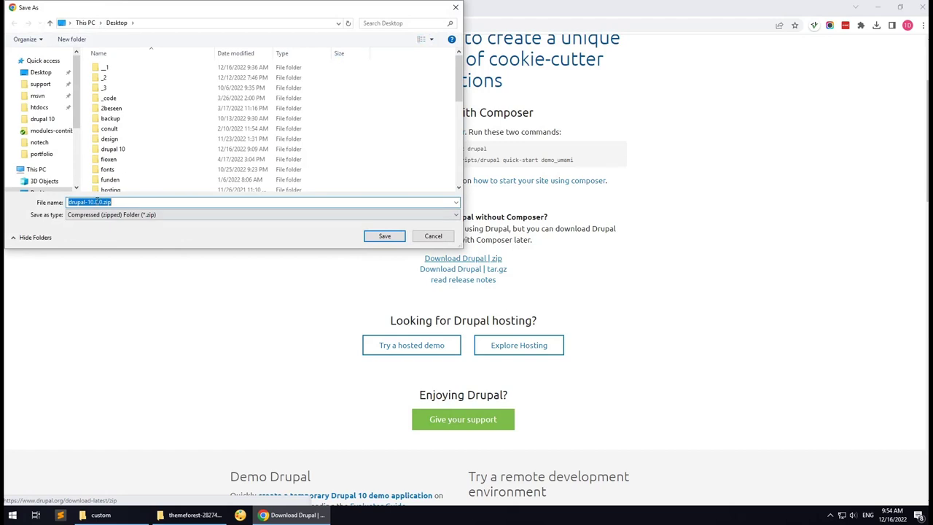
click(396, 236)
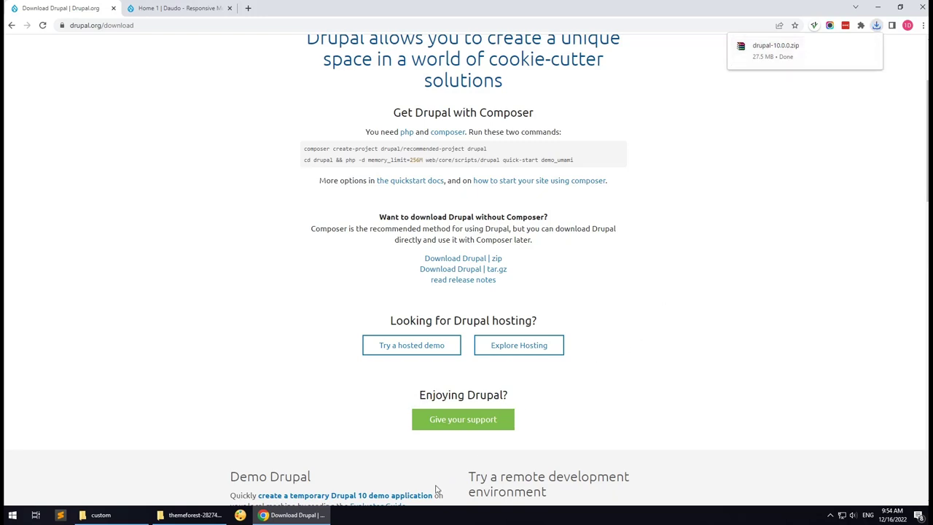
Switch to File Explorer, minimize the theme package window and go to the site's root folder, drupal-10.
click(292, 515)
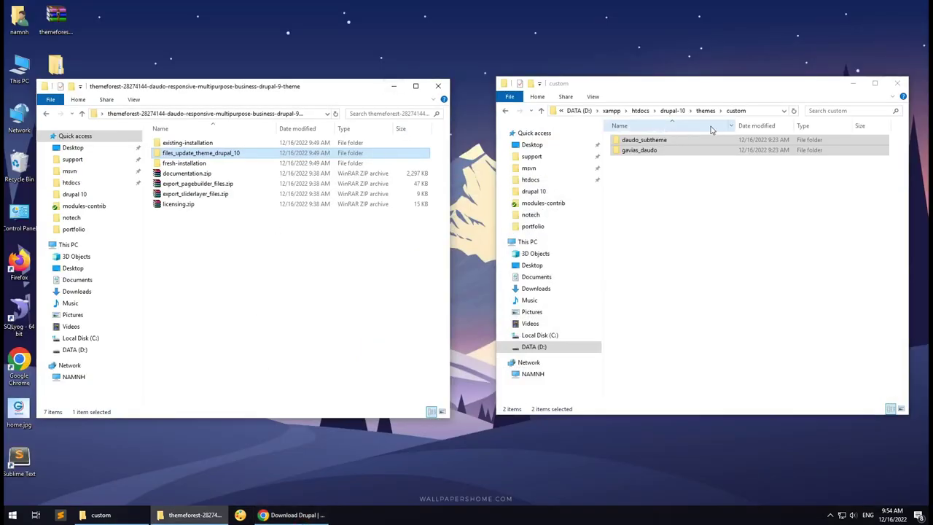
click(391, 87)
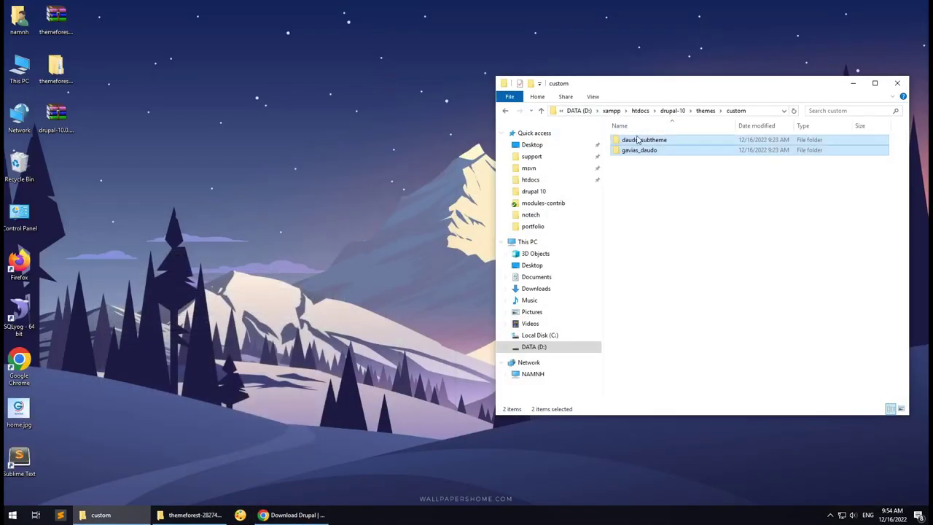
click(673, 110)
Extract drupal-10.0.0.zip onto the desktop and open the extracted drupal-10.0.0 folder.
click(76, 129)
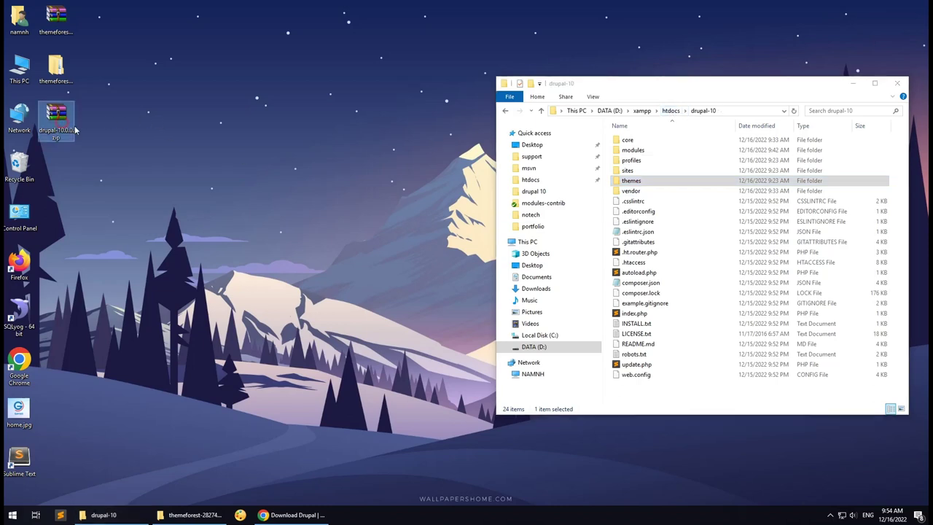
right_click(65, 134)
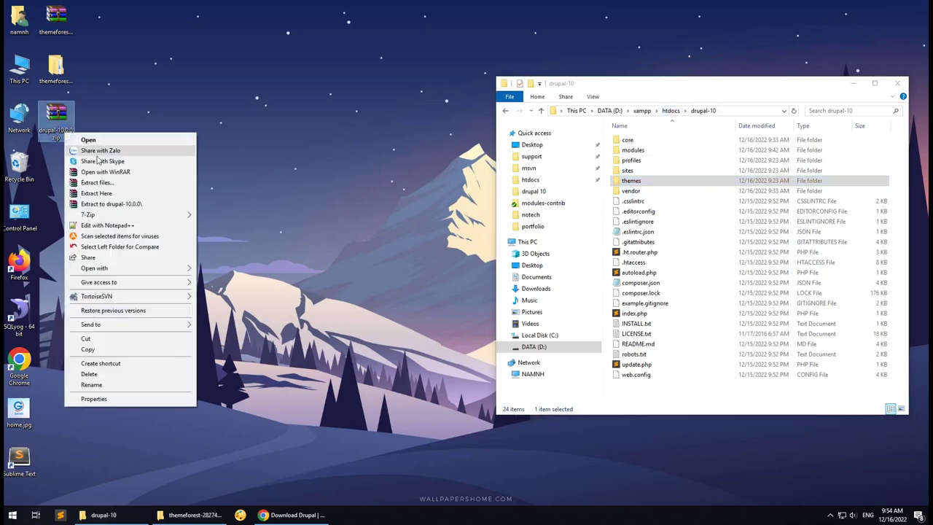
click(105, 193)
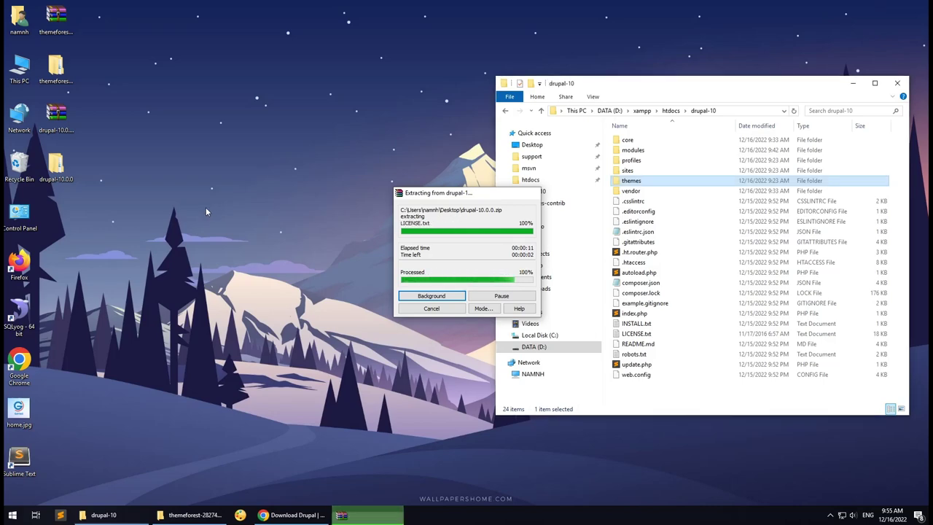
double_click(56, 167)
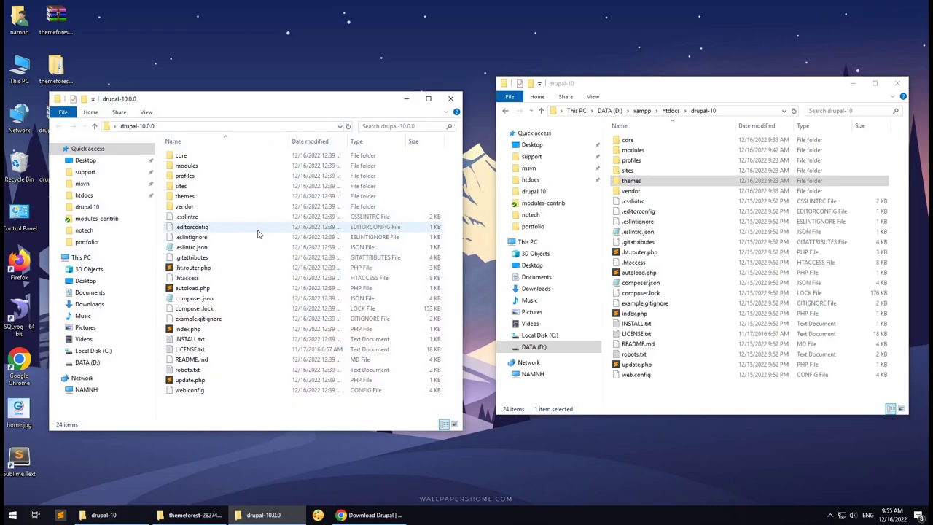
Delete the core and vendor folders from the site's drupal-10 folder in htdocs.
click(628, 139)
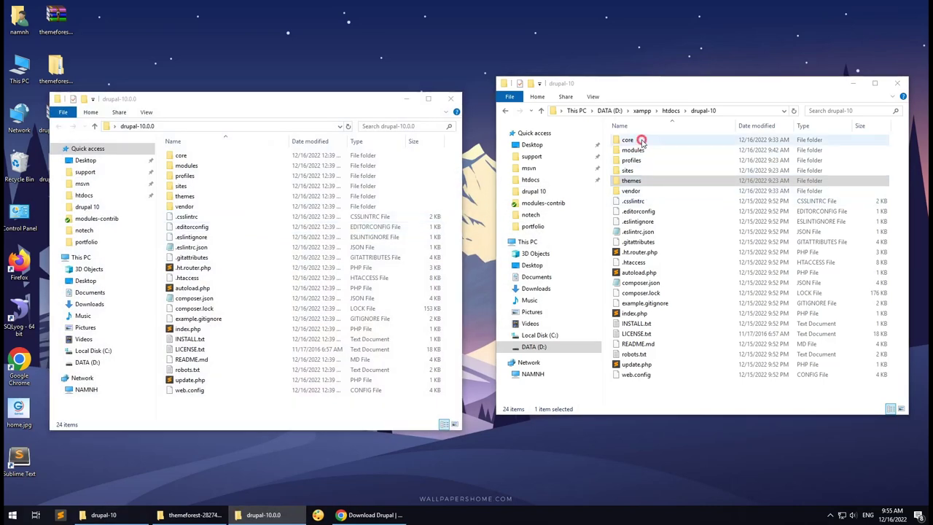
ctrl+click(640, 191)
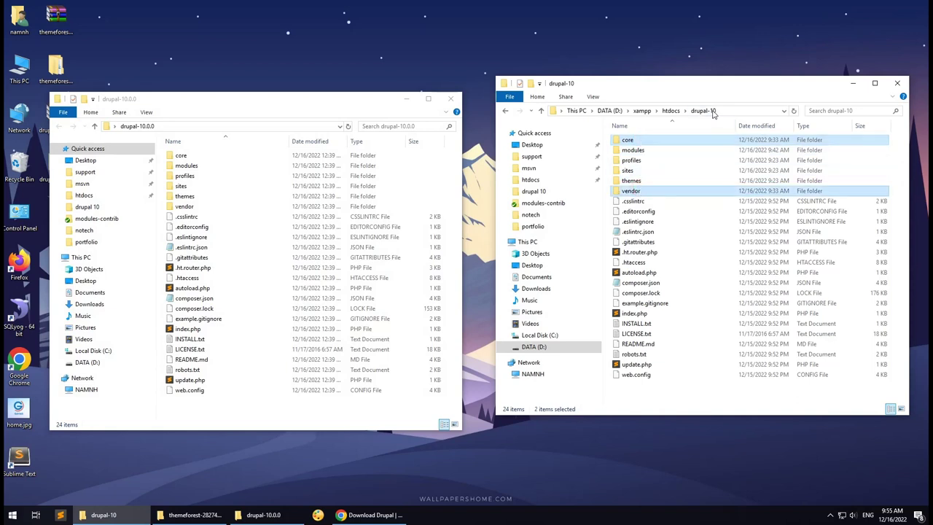
right_click(681, 141)
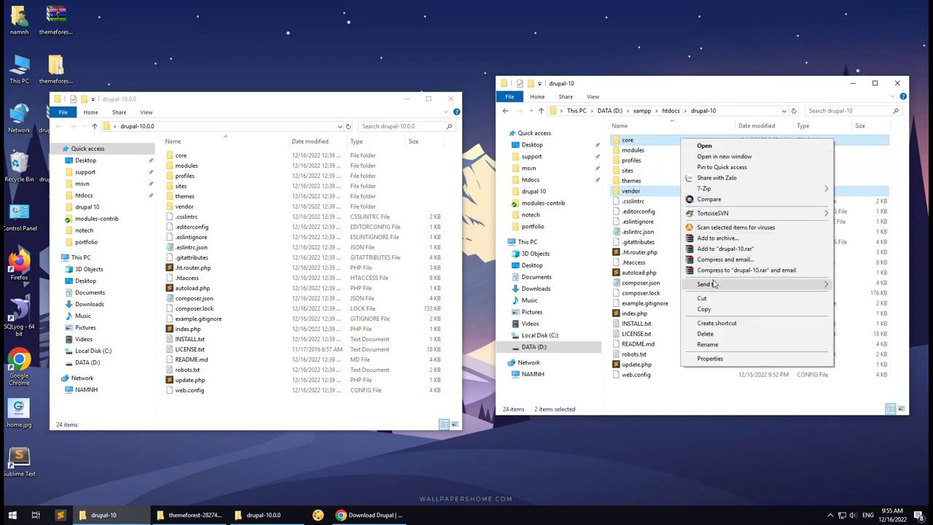
click(705, 333)
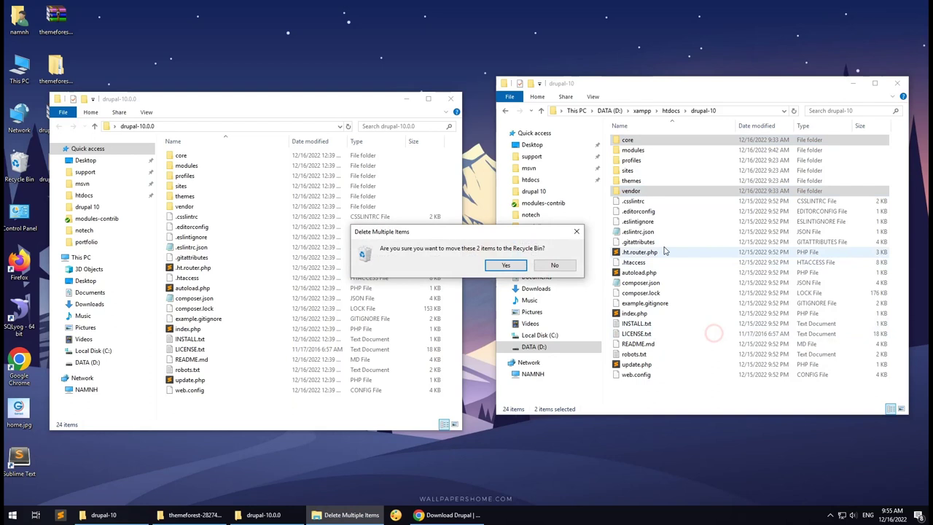
click(501, 269)
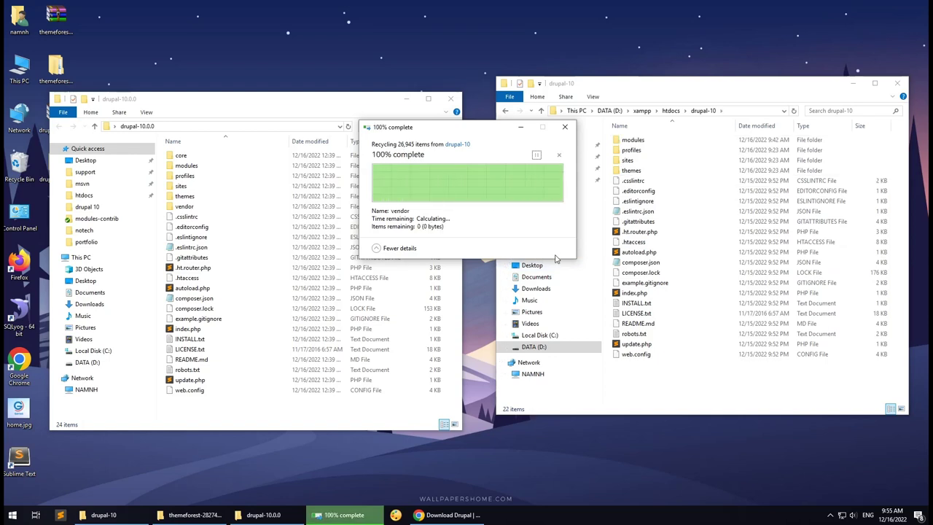
Rename the .htaccess file in the site's drupal-10 folder to backup.htaccess.
click(632, 243)
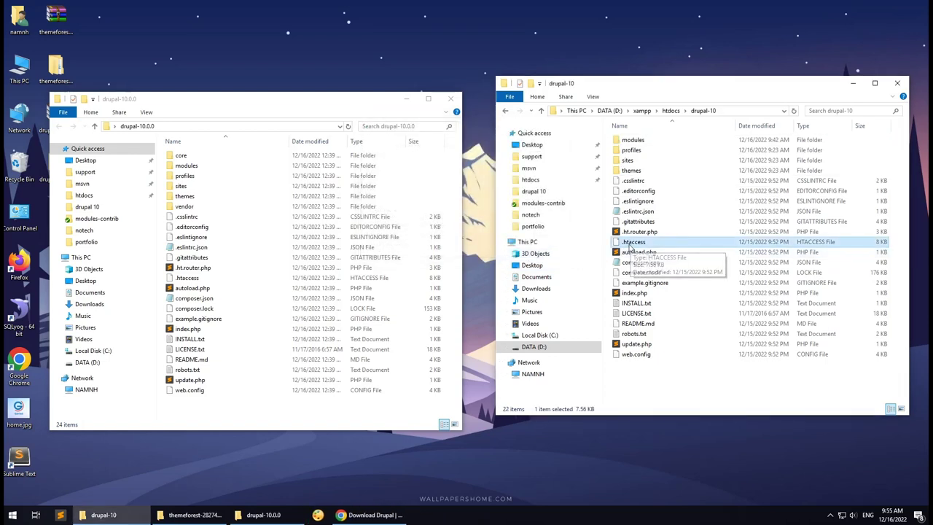
click(632, 244)
text(backup)
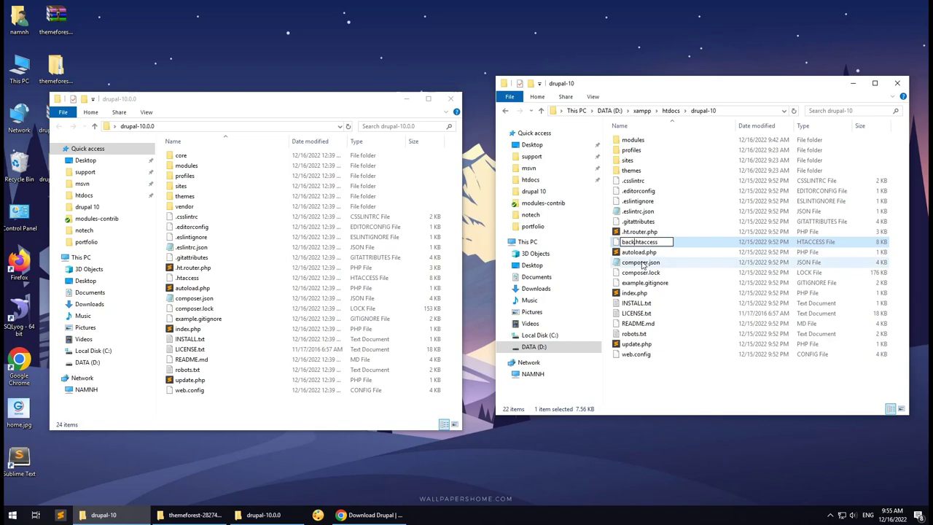
key(Return)
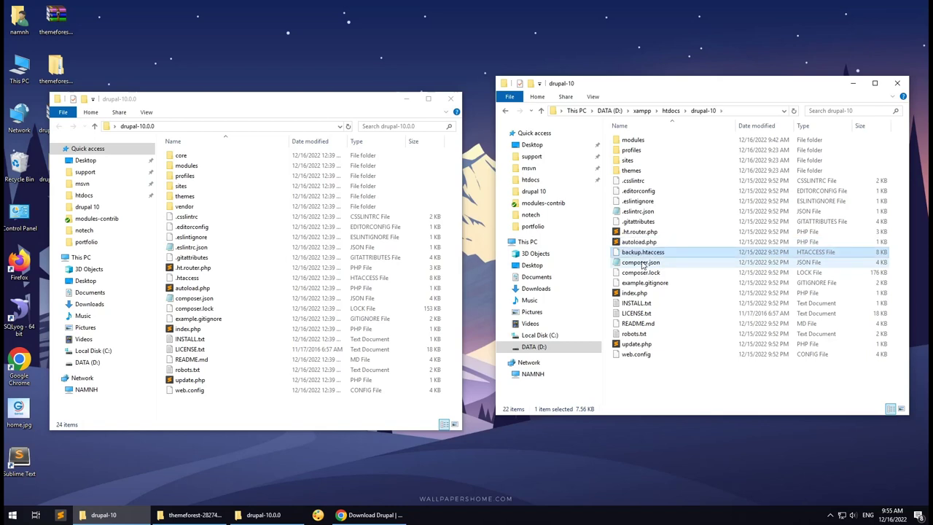
Copy everything except the modules, profiles, sites and themes folders from drupal-10.0.0 into the site's drupal-10 folder, replacing existing files.
click(222, 177)
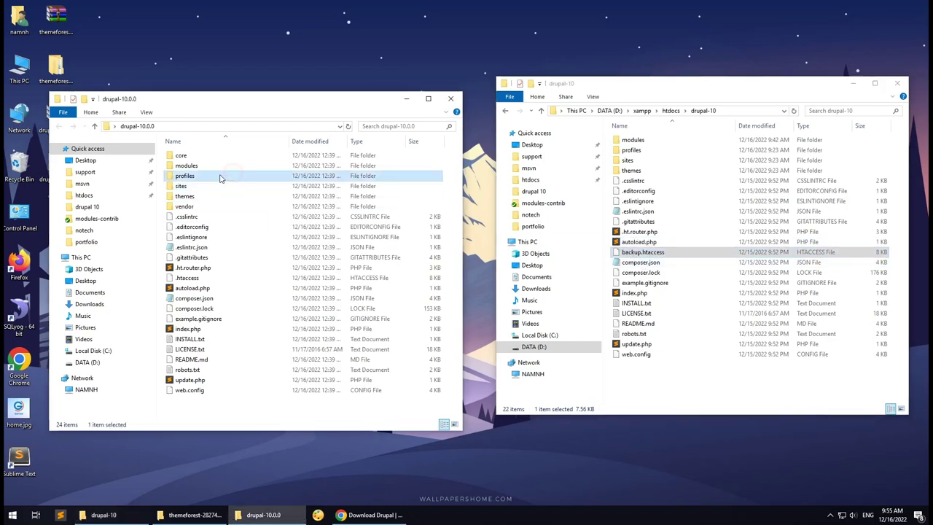
key(ctrl+a)
ctrl+click(186, 165)
ctrl+click(184, 175)
ctrl+click(182, 186)
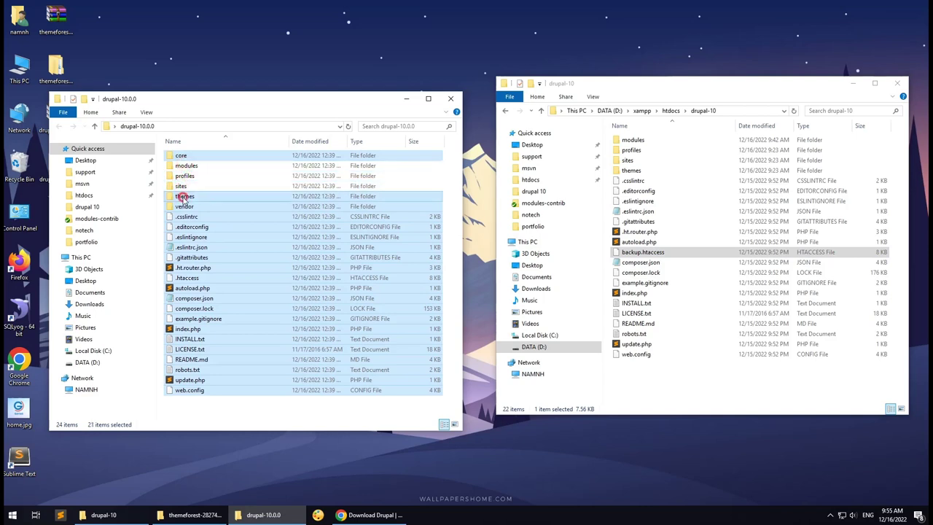
ctrl+click(184, 197)
drag(185, 209, 662, 283)
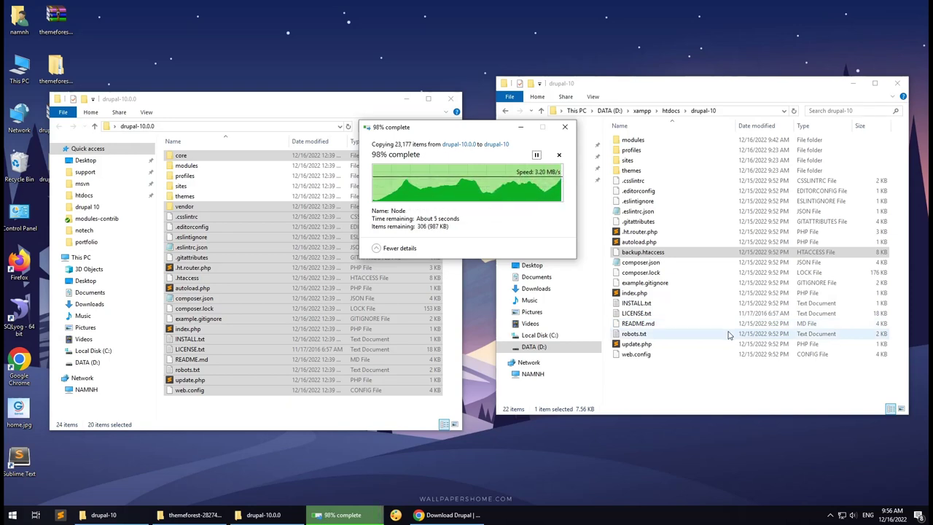
click(499, 179)
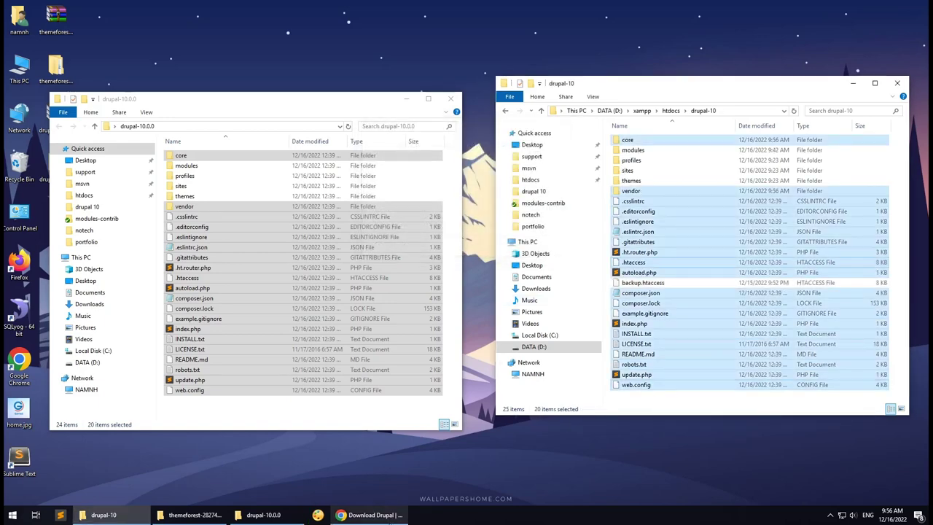
Switch to Chrome and open localhost/drupal-10/update.php in the Daudo site's tab.
key(alt+Tab)
click(194, 10)
click(193, 24)
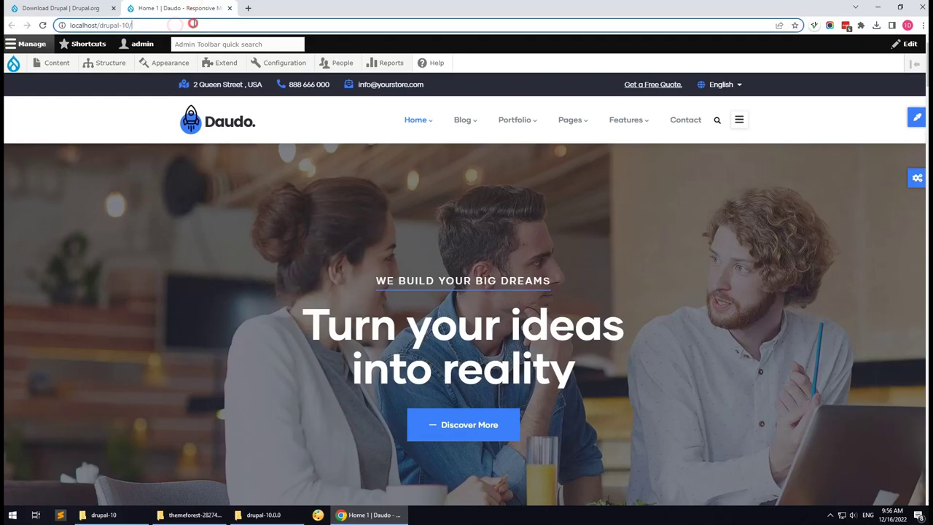
text(update.php)
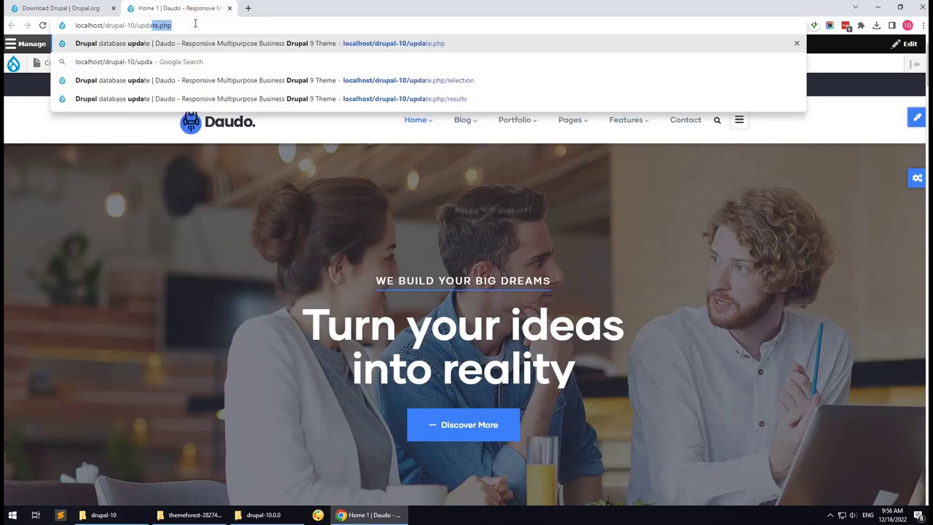
key(Return)
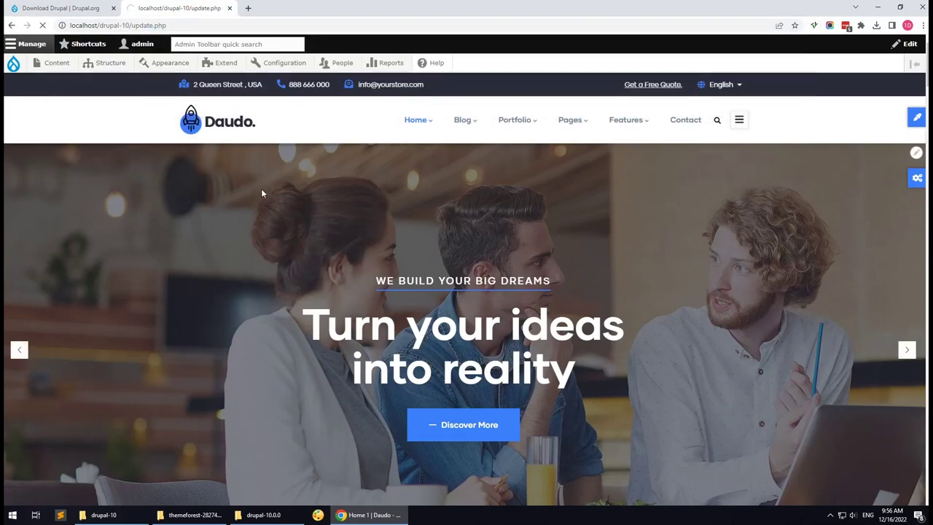
Continue past the database update overview and apply the pending updates.
scroll(423, 335, down, 1)
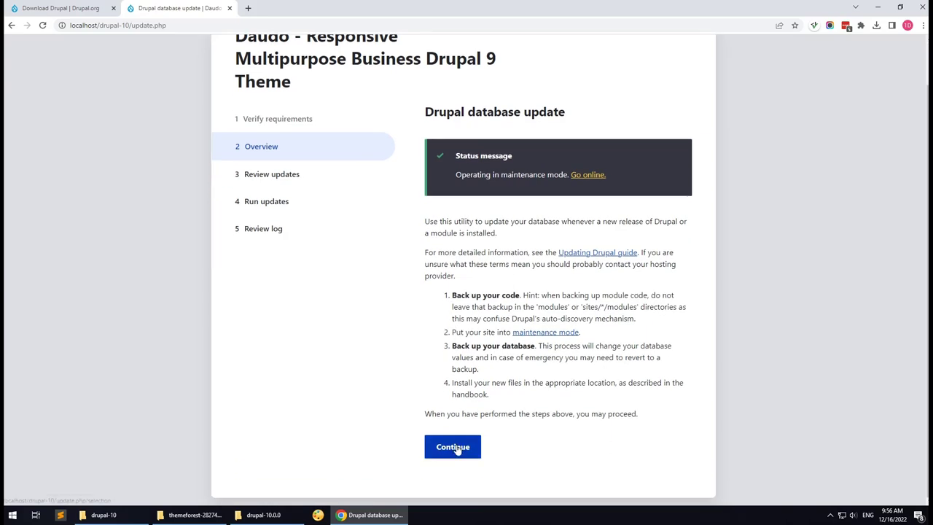
click(453, 446)
scroll(364, 347, up, 1)
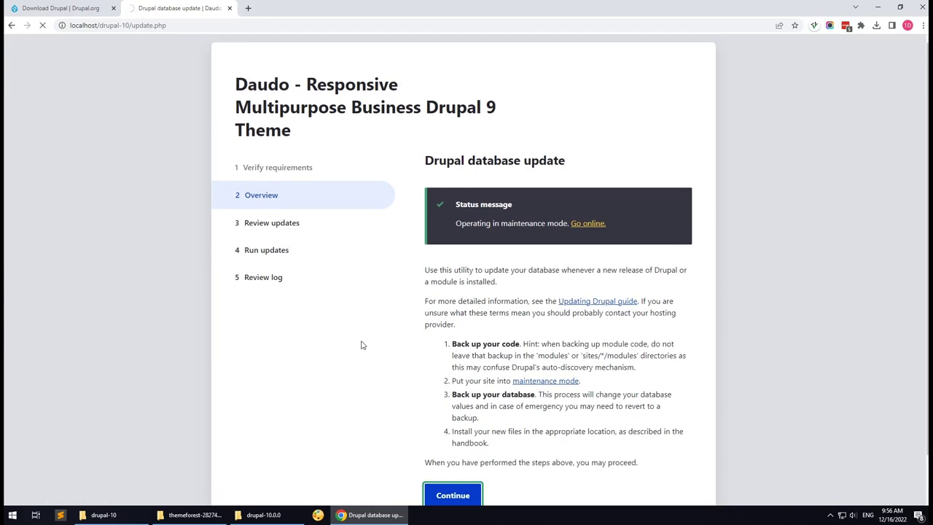
click(488, 356)
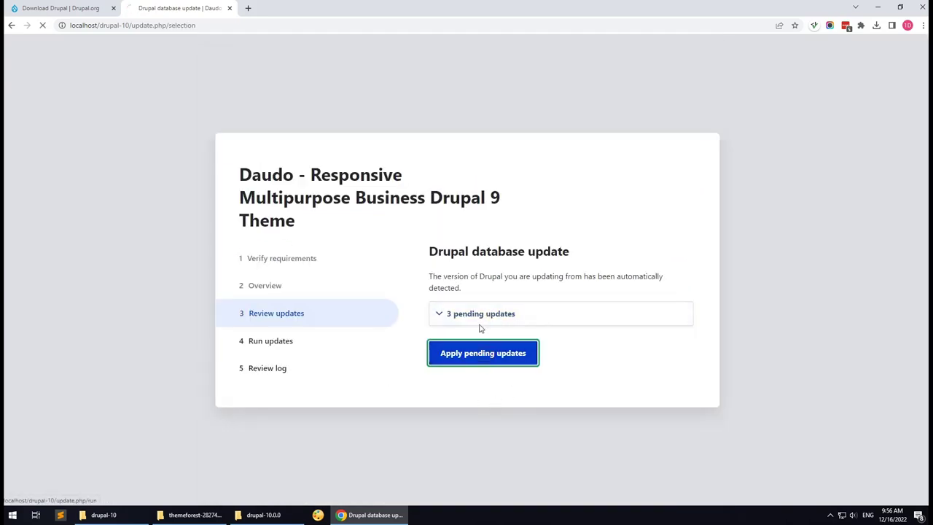
click(481, 313)
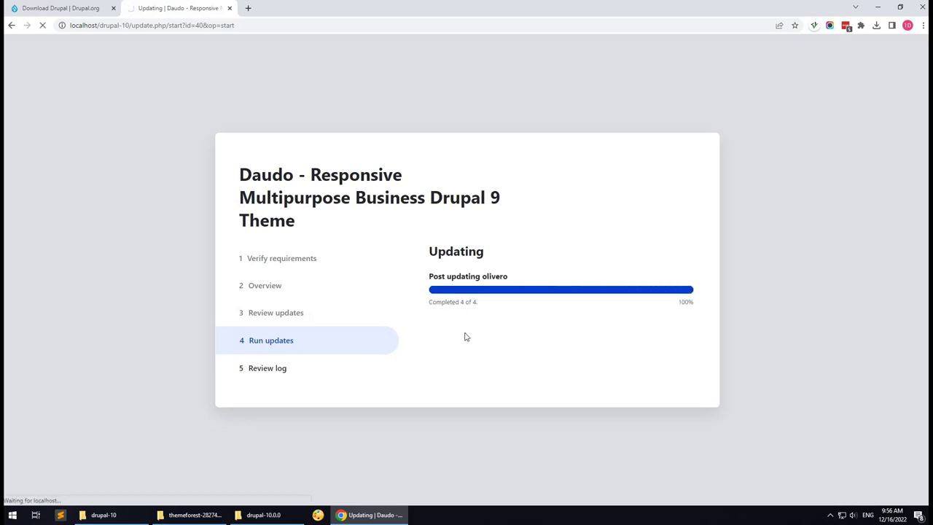
Open the site's front page from the update results in a new tab and examine it.
ctrl+click(463, 331)
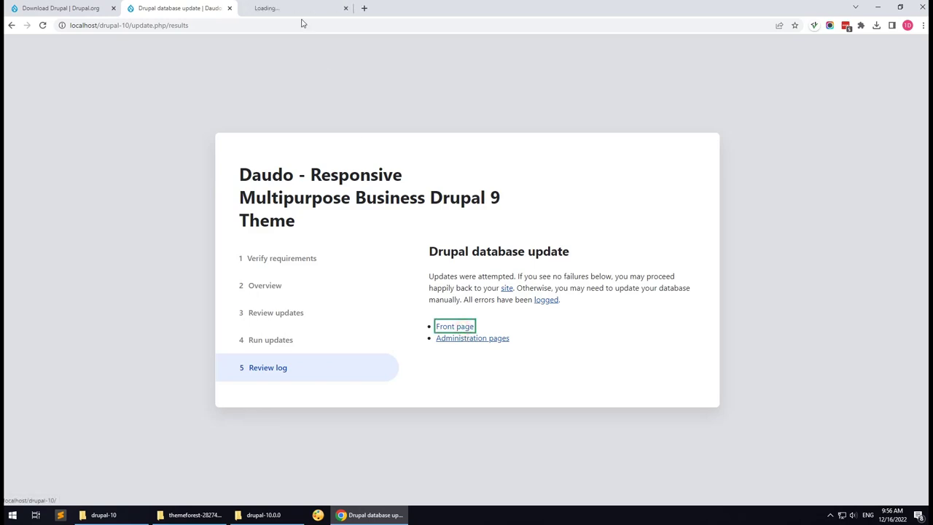
click(301, 8)
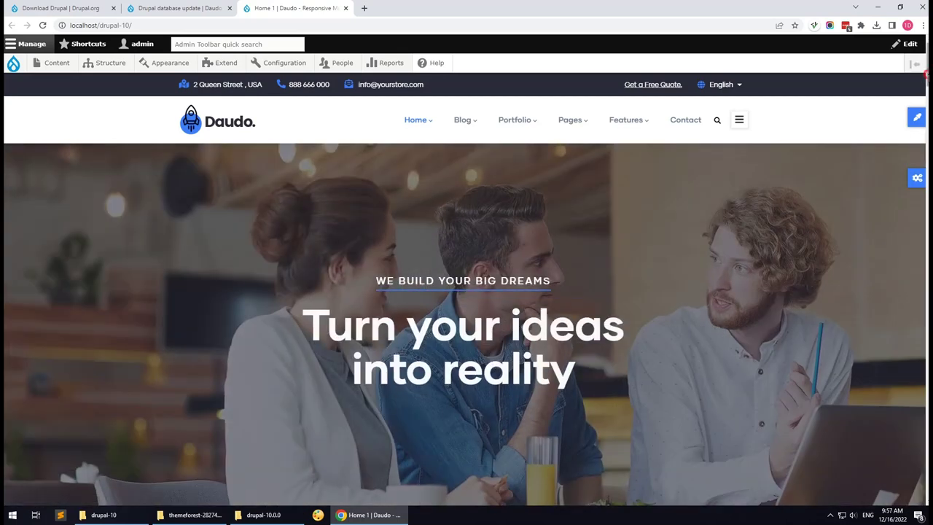
mouse_move(927, 75)
mouse_down()
mouse_move(927, 306)
mouse_move(927, 75)
mouse_up()
Open the site's status report and check the Drupal version under General System Information.
mouse_move(389, 62)
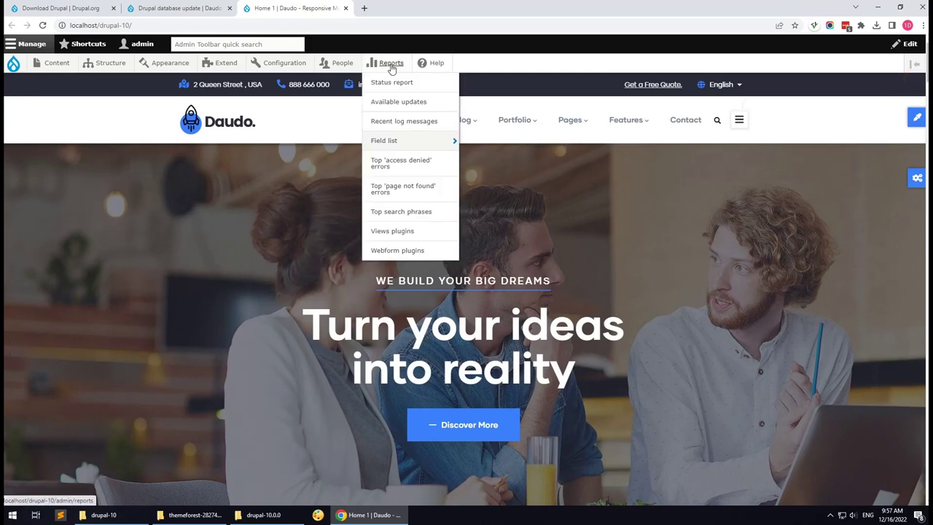
click(396, 84)
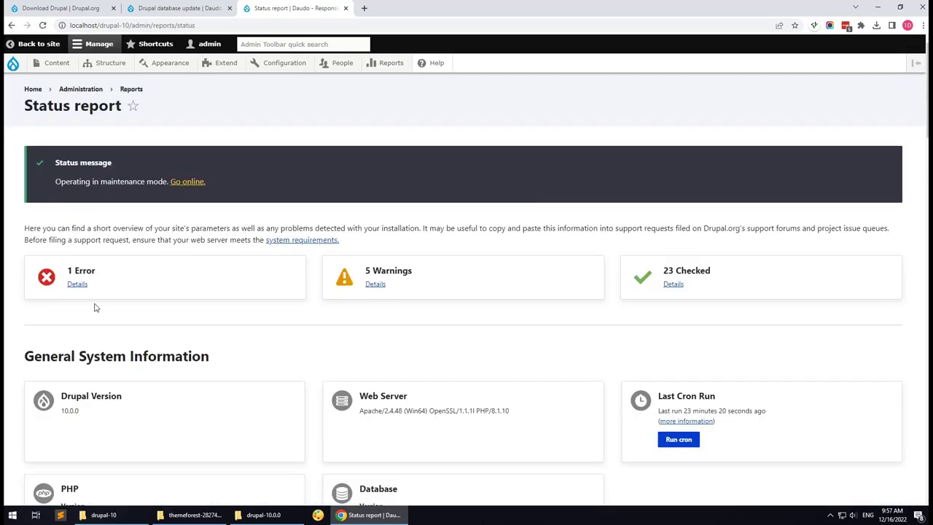
scroll(87, 339, down, 2)
double_click(86, 266)
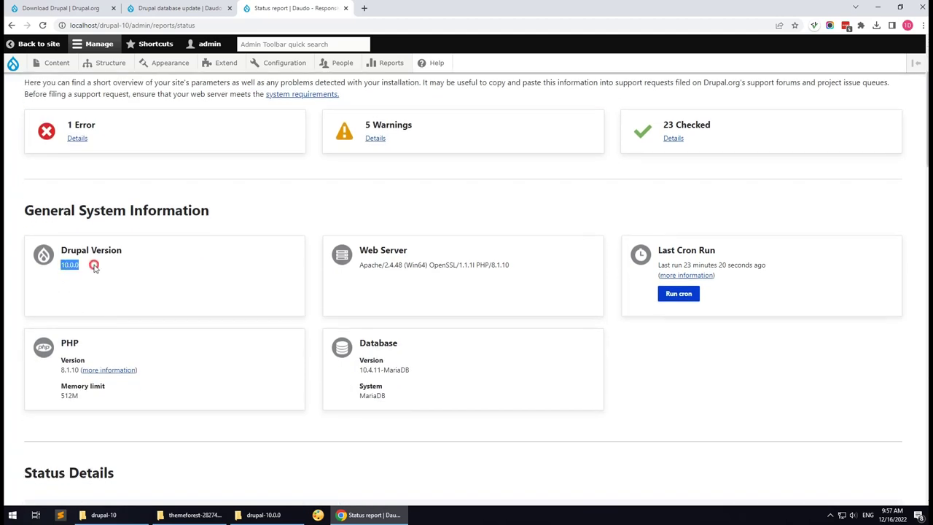
click(86, 267)
triple_click(85, 267)
double_click(85, 266)
Take the site out of maintenance mode in the development configuration and save the configuration.
mouse_move(266, 64)
mouse_move(277, 161)
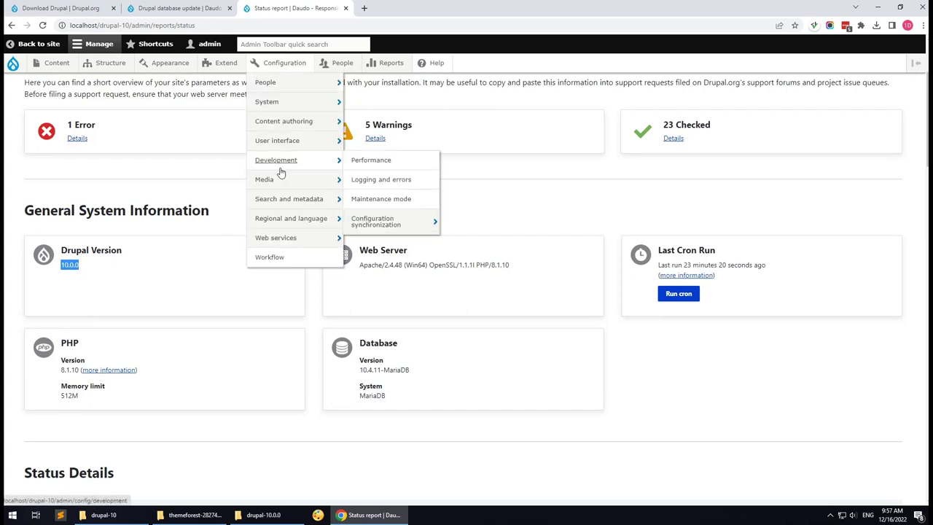
click(371, 198)
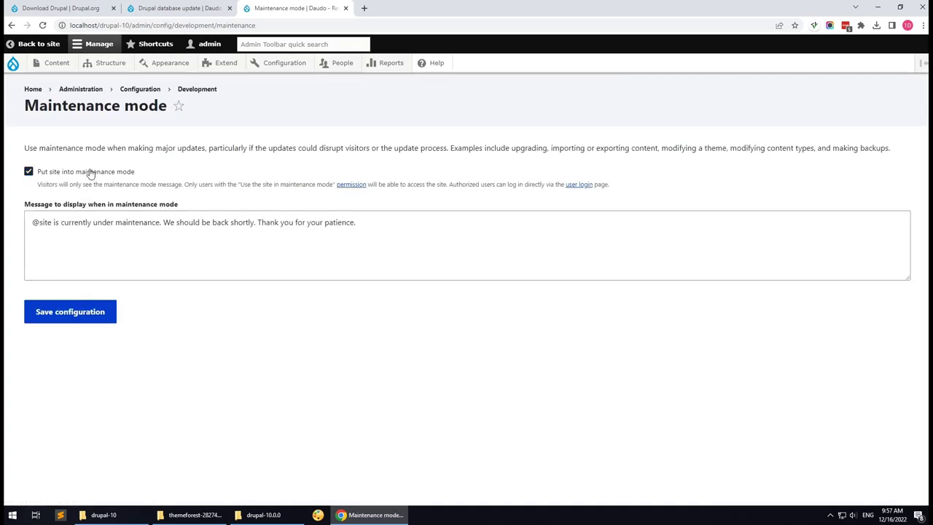
click(90, 173)
click(86, 313)
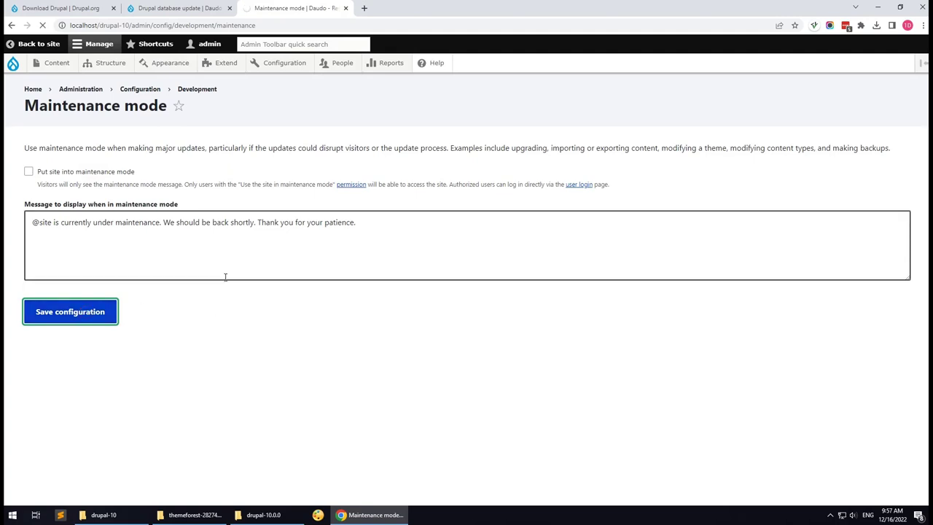